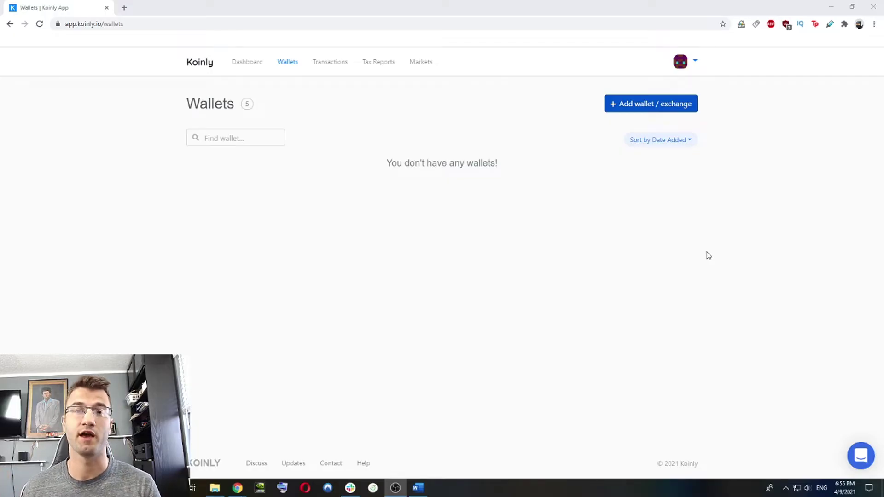
Step: Refresh the empty wallet list and bring up the catalogue of exchanges and wallets to add
{"action": "key", "text": "alt+Left"}
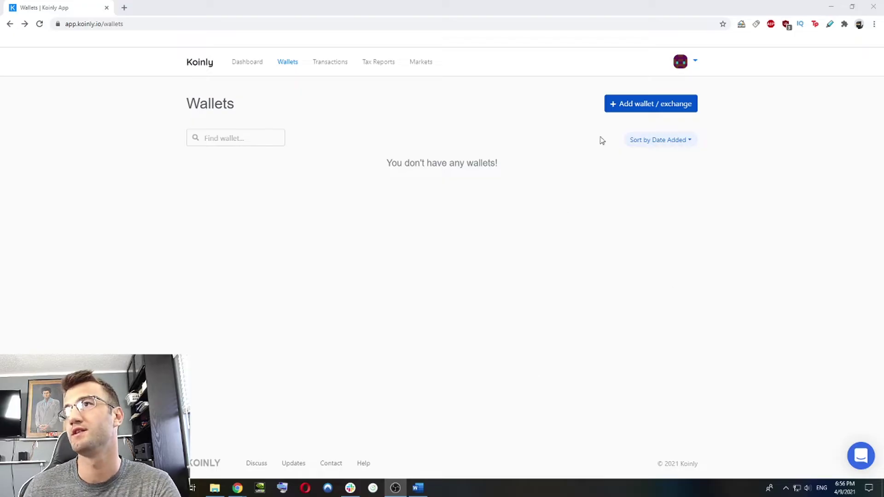
{"action": "left_click", "coordinate": [627, 105]}
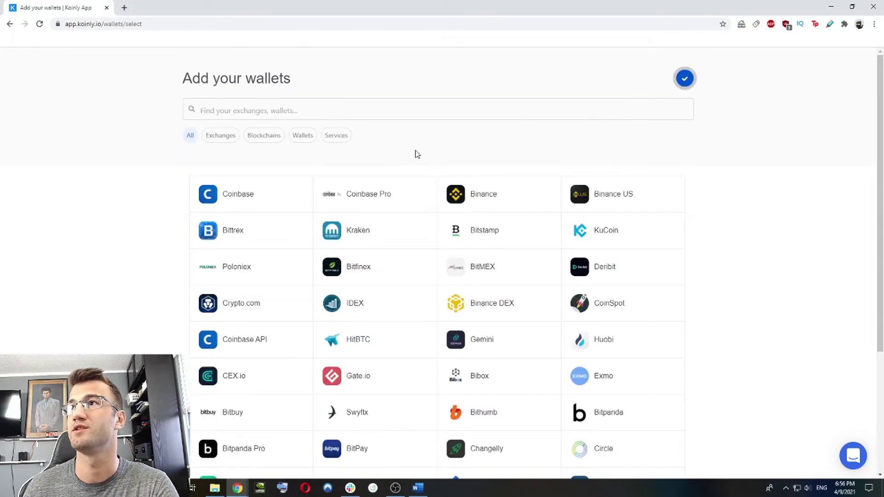
Step: Connect Coinbase through auto-sync, granting Koinly read-only access
{"action": "left_click", "coordinate": [247, 199]}
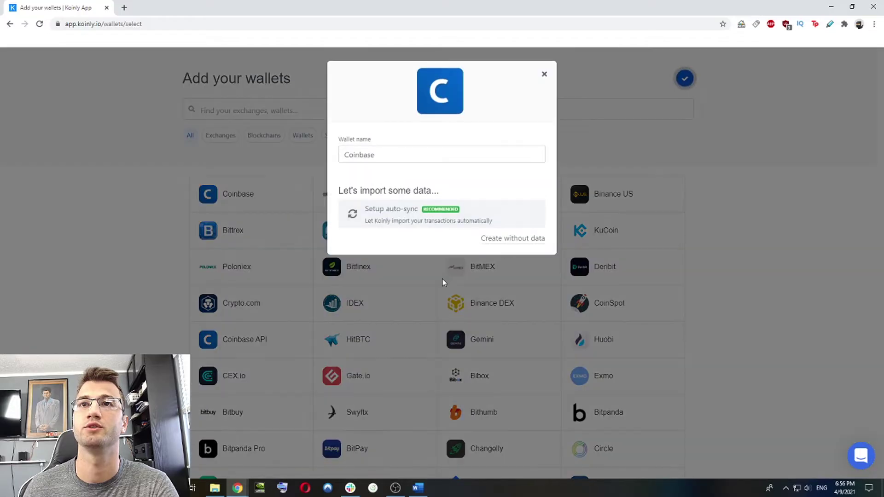
{"action": "left_click", "coordinate": [419, 212]}
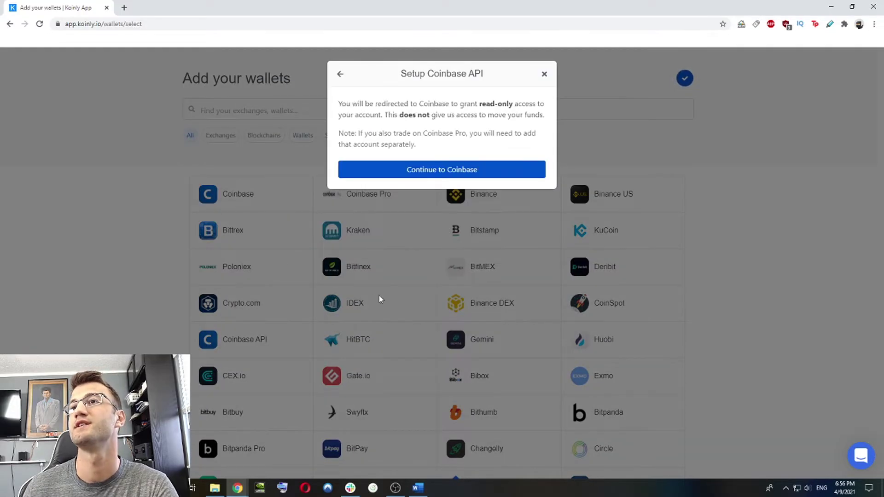
{"action": "left_click", "coordinate": [463, 172]}
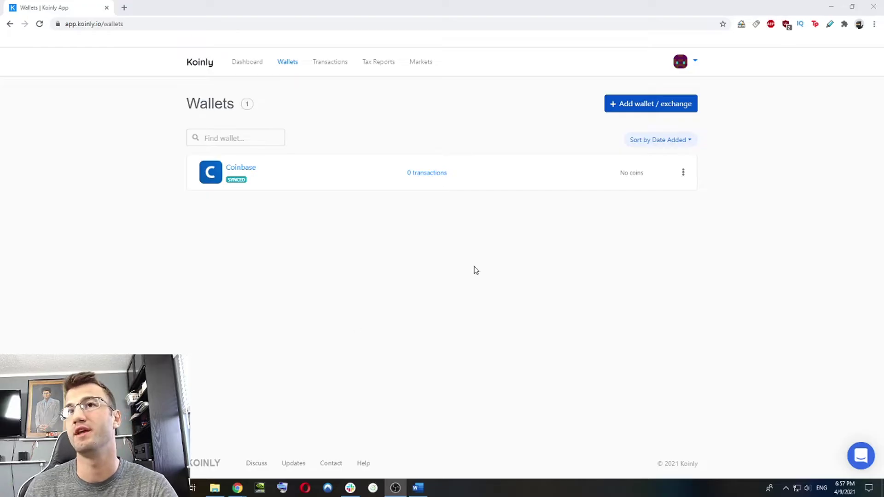
{"action": "left_click", "coordinate": [610, 107]}
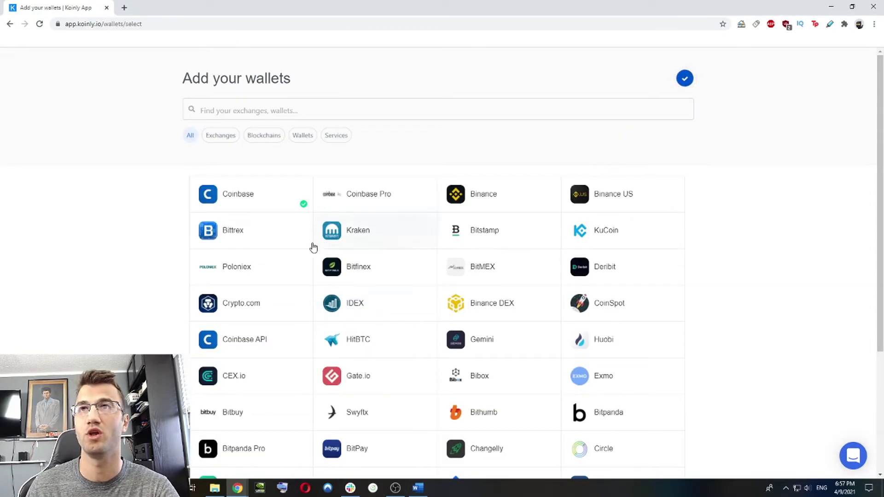
{"action": "left_click", "coordinate": [347, 185]}
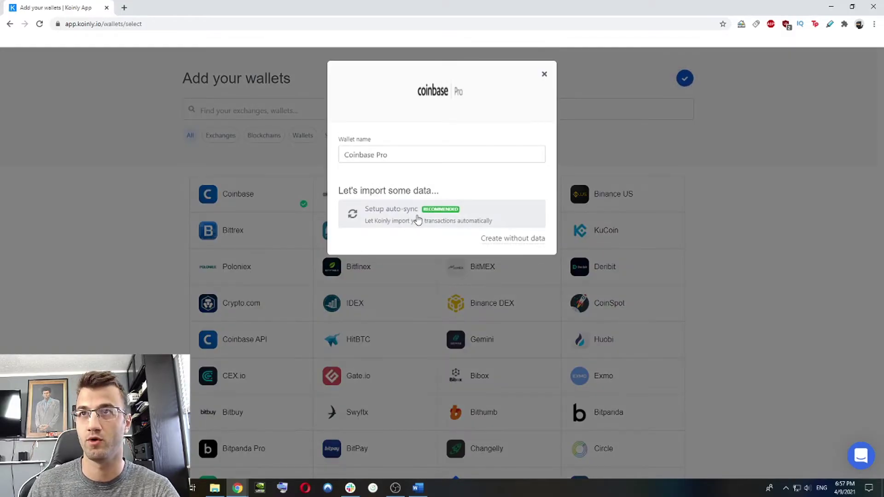
{"action": "left_click", "coordinate": [401, 221]}
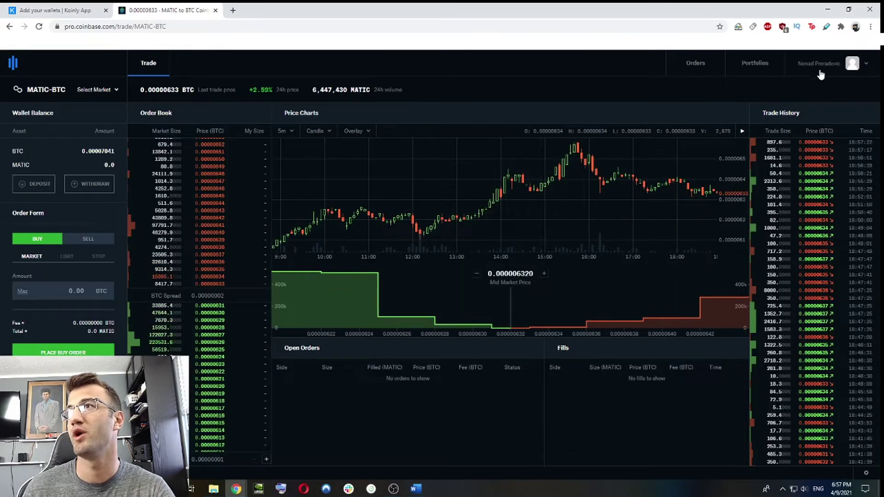
{"action": "left_click", "coordinate": [819, 66]}
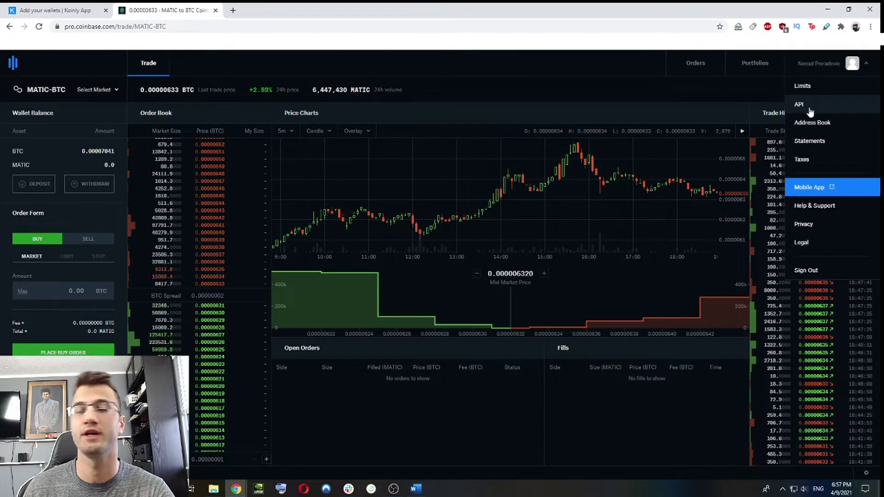
Step: Start a new Coinbase Pro API key nicknamed koinly with View permission
{"action": "left_click", "coordinate": [809, 112]}
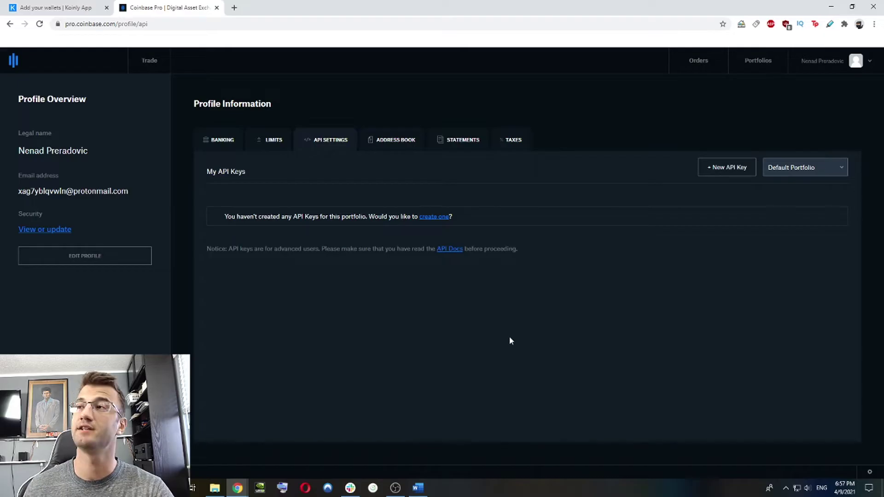
{"action": "left_click", "coordinate": [725, 171]}
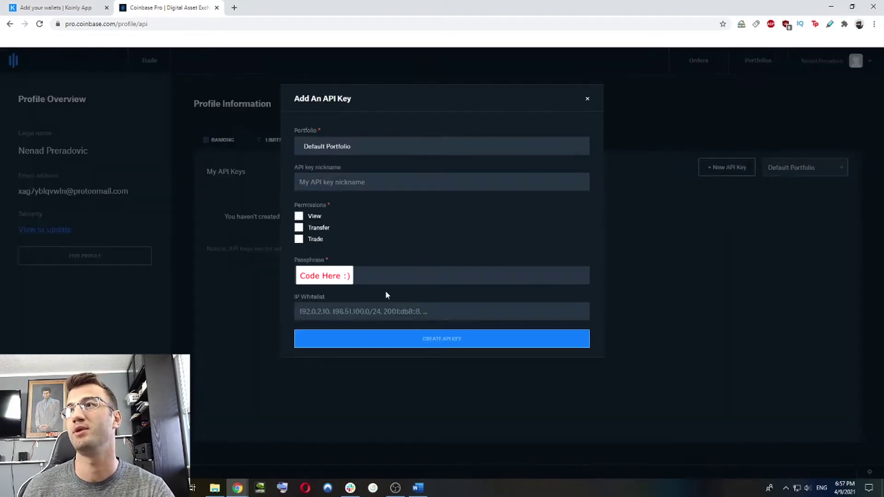
{"action": "left_click", "coordinate": [318, 188]}
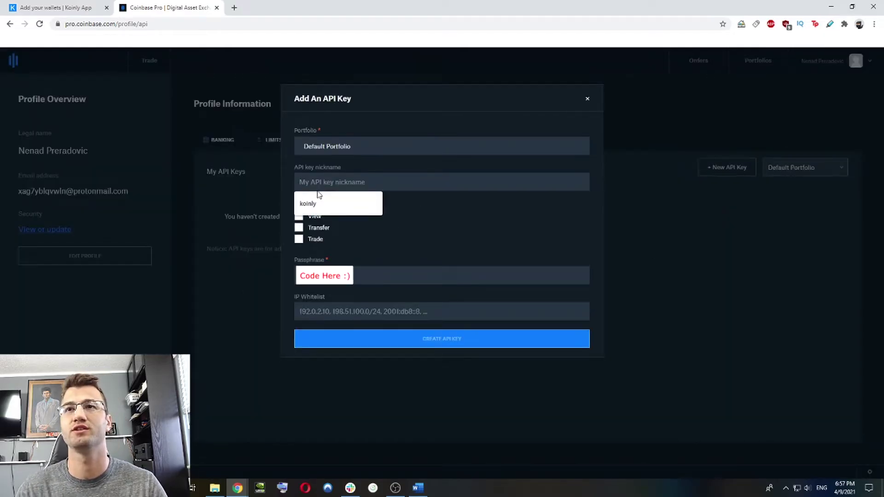
{"action": "type", "text": "koinly"}
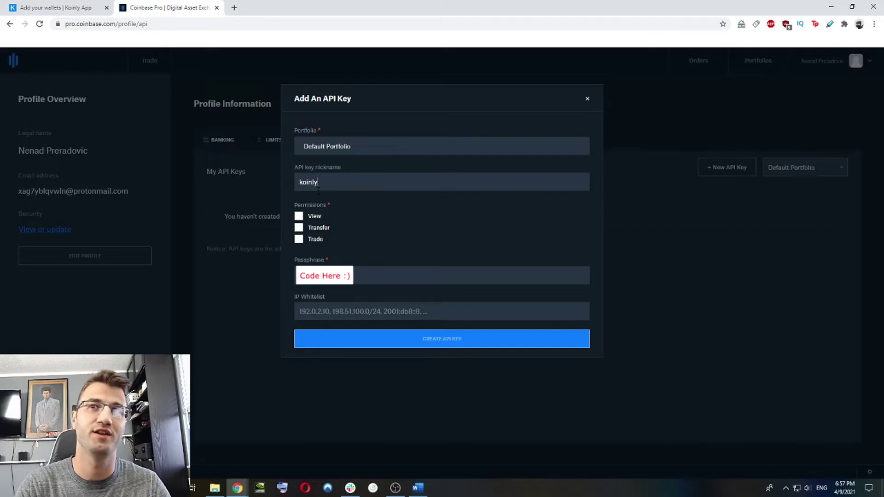
{"action": "left_click", "coordinate": [315, 218]}
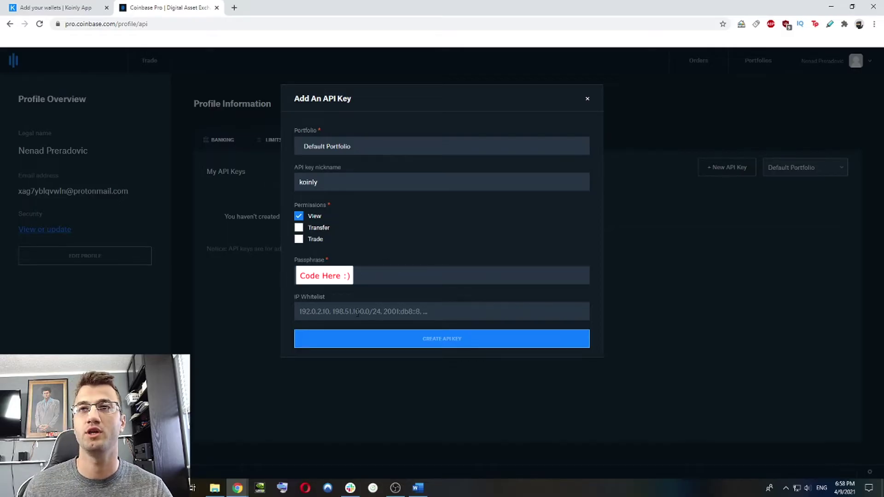
Step: Paste the API passphrase into Koinly's Coinbase Pro form and create the key
{"action": "left_click", "coordinate": [49, 8]}
{"action": "left_click", "coordinate": [385, 202]}
{"action": "key", "text": "ctrl+v"}
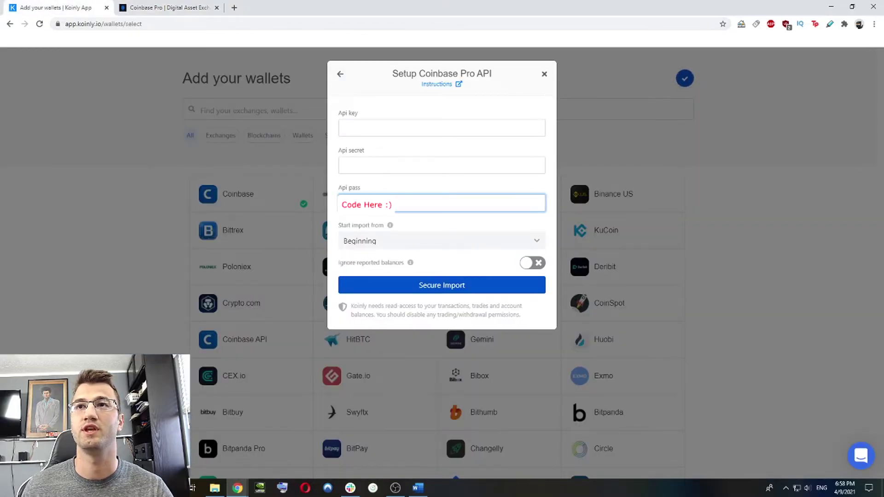
{"action": "left_click", "coordinate": [166, 8]}
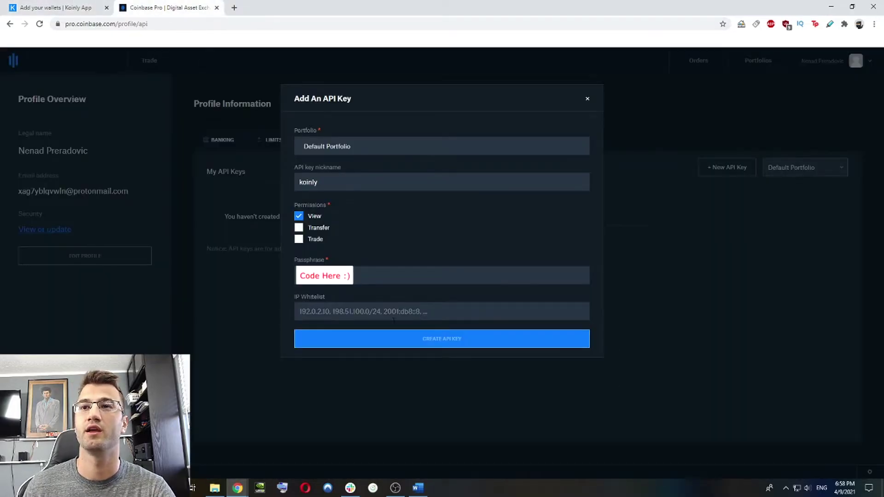
{"action": "left_click", "coordinate": [387, 344]}
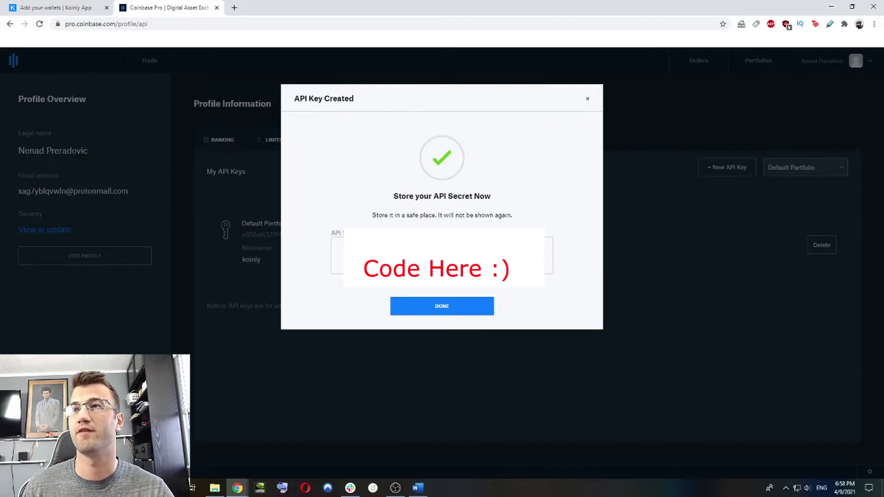
Step: Paste the API secret into Koinly, dismiss the confirmation, and copy the new API key
{"action": "left_click", "coordinate": [76, 7]}
{"action": "left_click", "coordinate": [395, 165]}
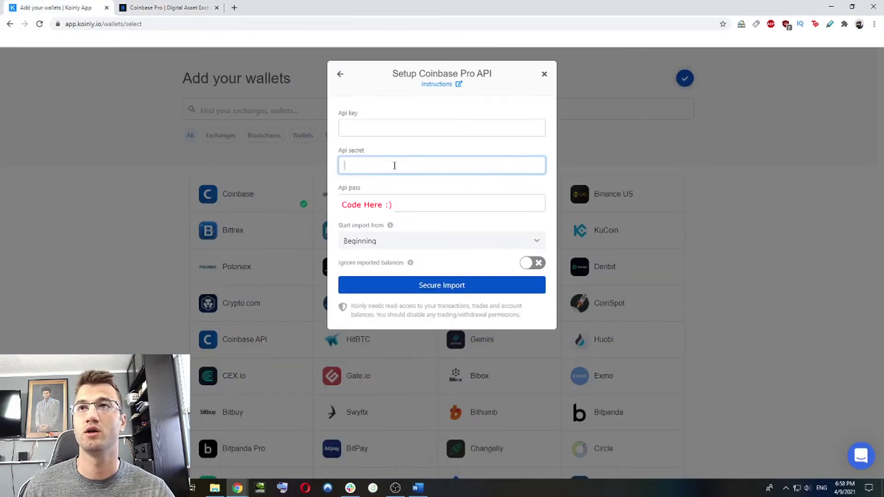
{"action": "key", "text": "ctrl+v"}
{"action": "left_click", "coordinate": [154, 10]}
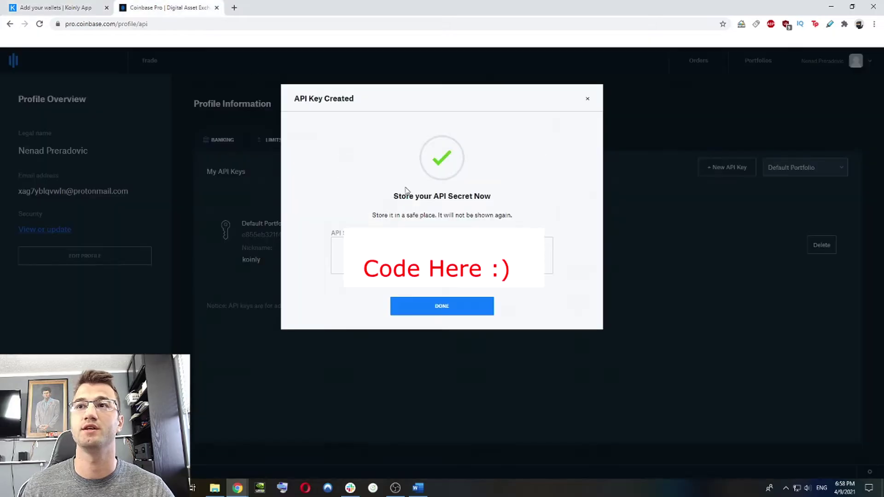
{"action": "left_click", "coordinate": [445, 309]}
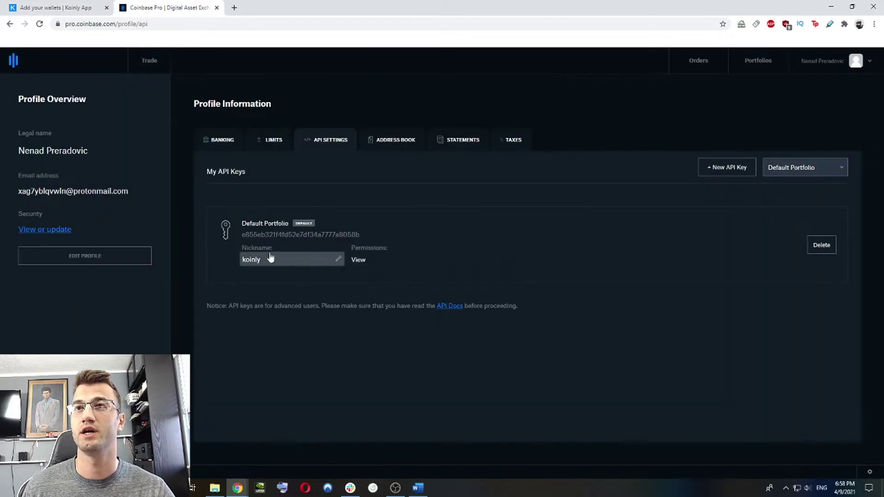
{"action": "left_click", "coordinate": [365, 236]}
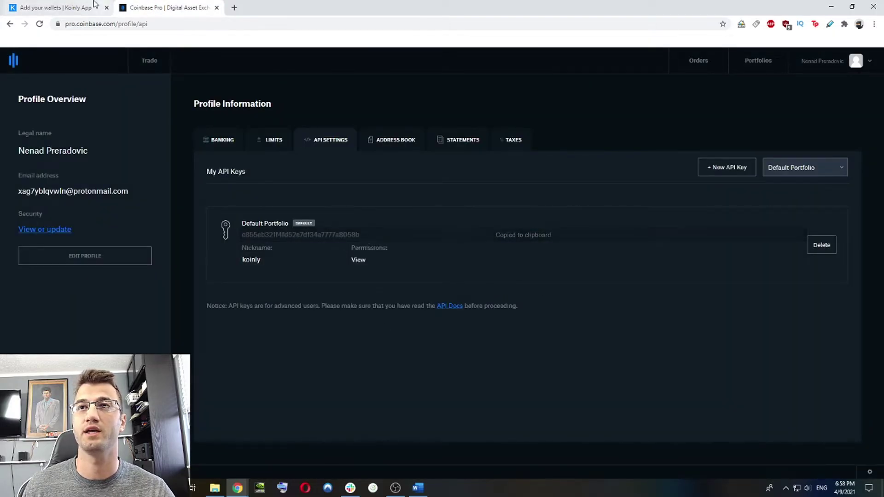
{"action": "left_click", "coordinate": [94, 6]}
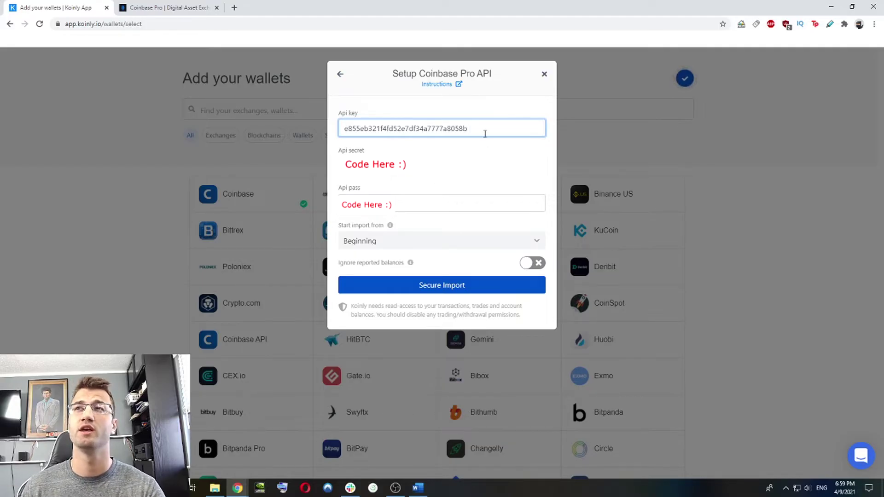
Step: Confirm the pasted Coinbase Pro API key, then start Binance auto-sync setup
{"action": "left_click_drag", "start_coordinate": [474, 133], "coordinate": [315, 146]}
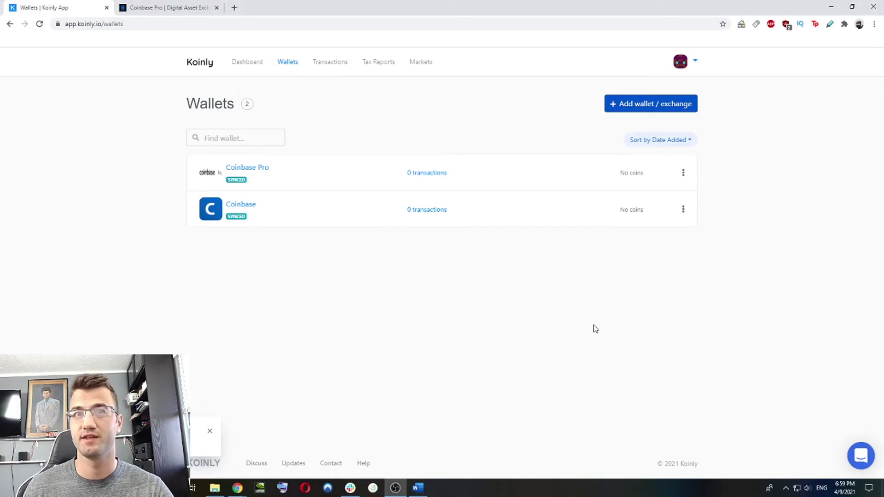
{"action": "left_click", "coordinate": [623, 106]}
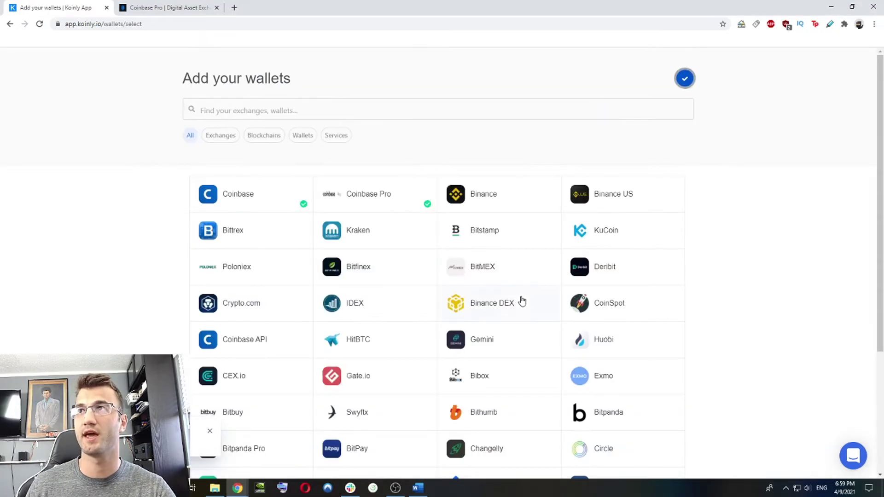
{"action": "left_click", "coordinate": [522, 209]}
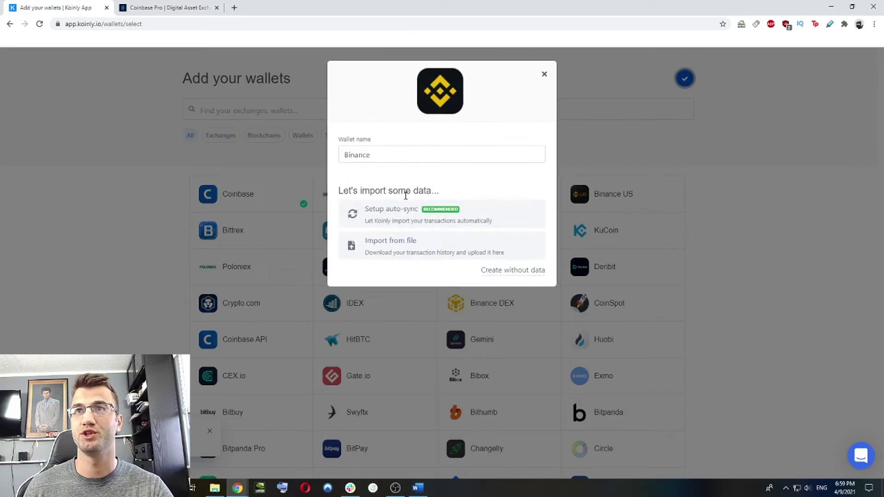
{"action": "left_click", "coordinate": [405, 219]}
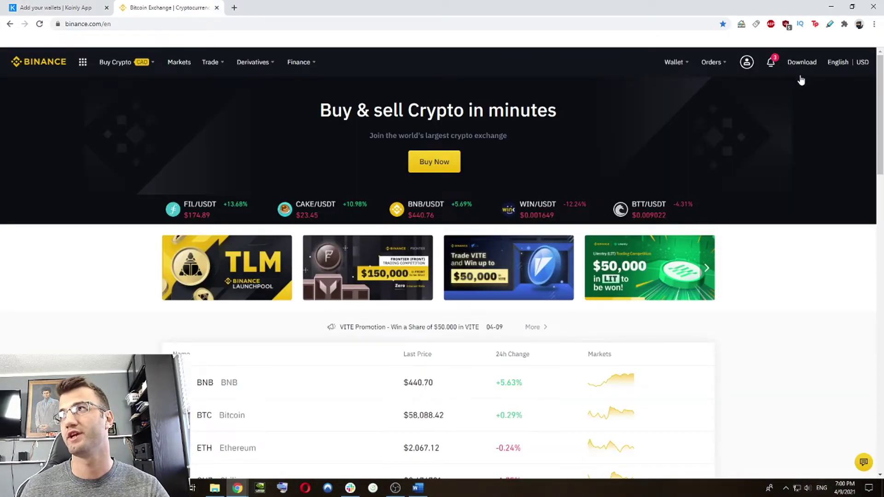
Step: Create a Binance API key labelled koinly, pass phone verification, and copy the key
{"action": "mouse_move", "coordinate": [710, 64]}
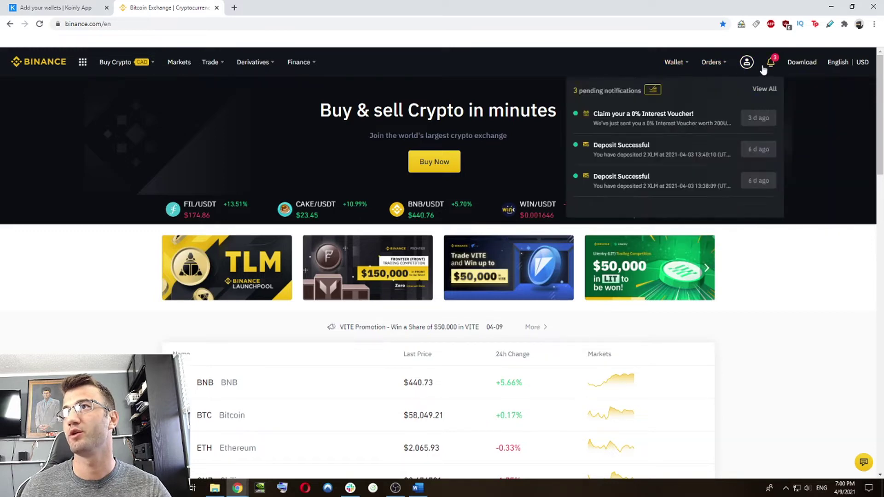
{"action": "mouse_move", "coordinate": [748, 64]}
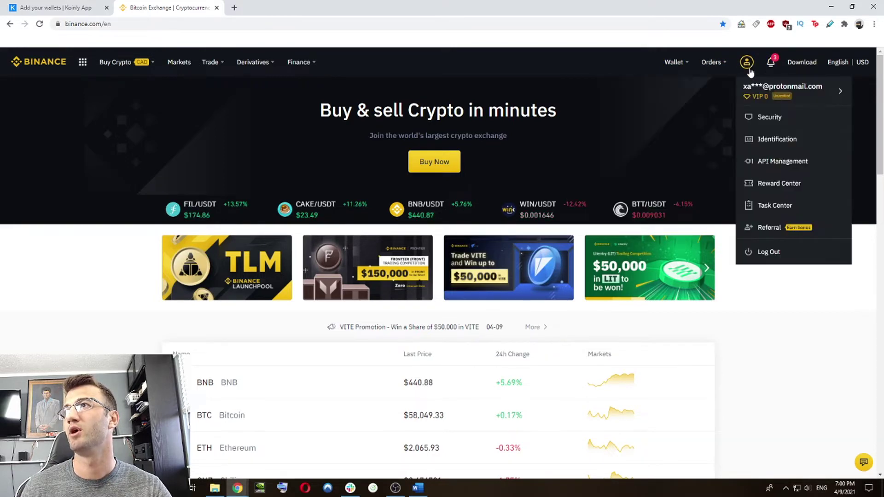
{"action": "left_click", "coordinate": [776, 162]}
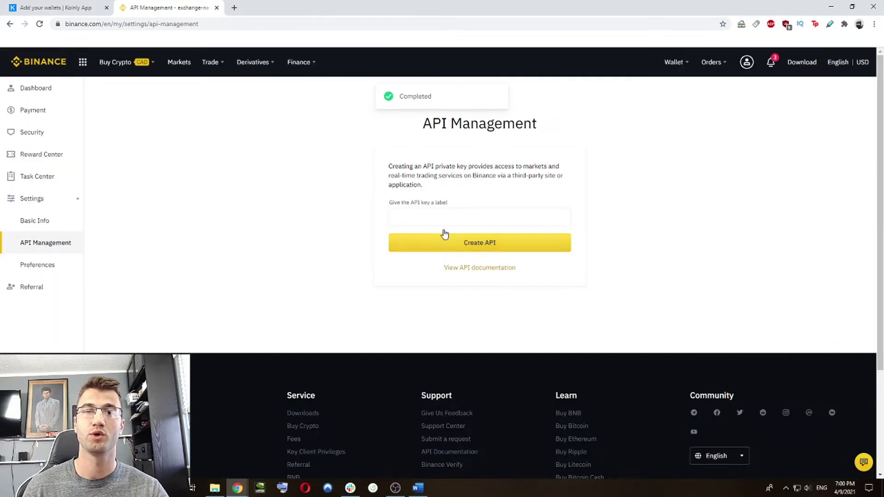
{"action": "left_click", "coordinate": [438, 223]}
{"action": "type", "text": "koinly"}
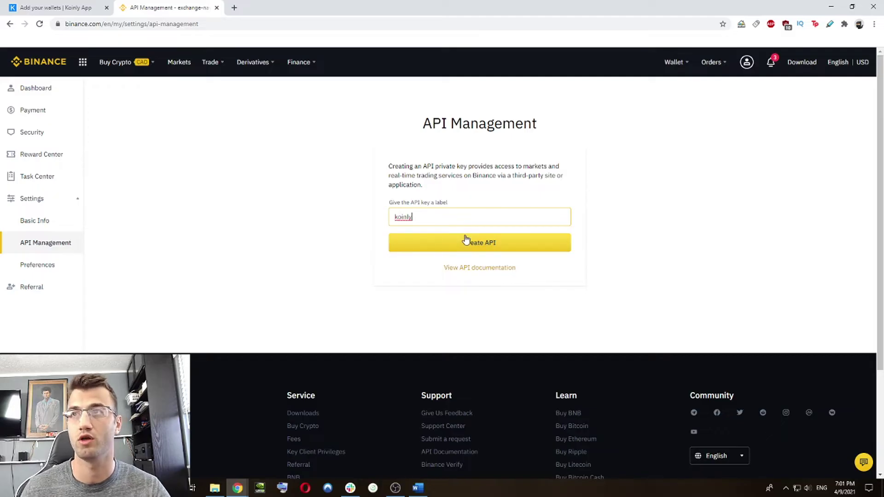
{"action": "left_click", "coordinate": [474, 241]}
{"action": "left_click", "coordinate": [444, 238]}
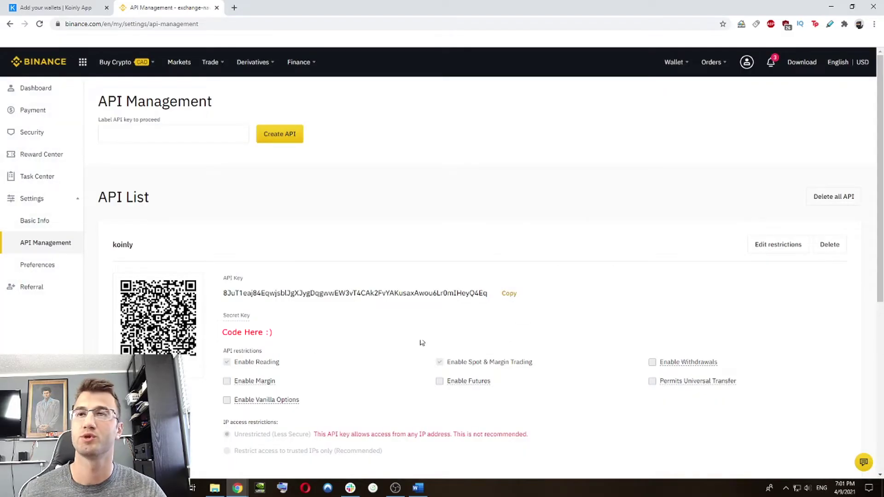
{"action": "left_click", "coordinate": [510, 294]}
Step: Paste the Binance API key and secret into Koinly's setup form and run Secure Import
{"action": "left_click", "coordinate": [55, 8]}
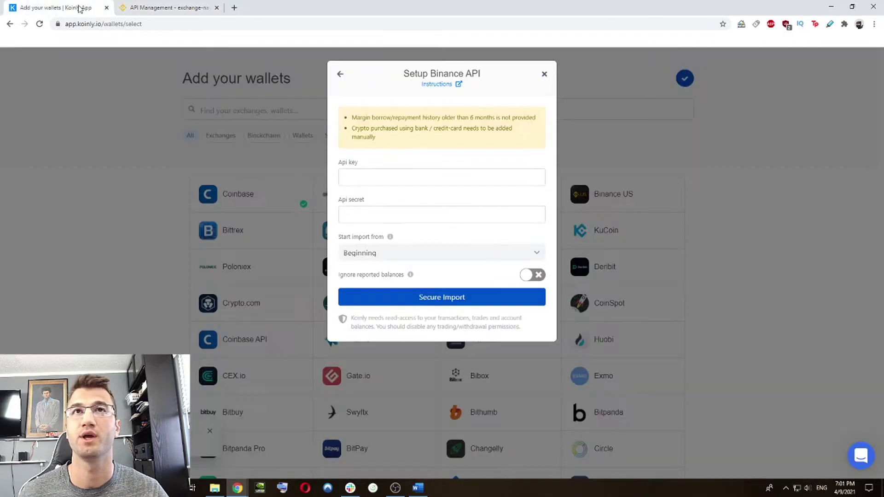
{"action": "left_click", "coordinate": [414, 174]}
{"action": "key", "text": "ctrl+v"}
{"action": "left_click", "coordinate": [198, 7]}
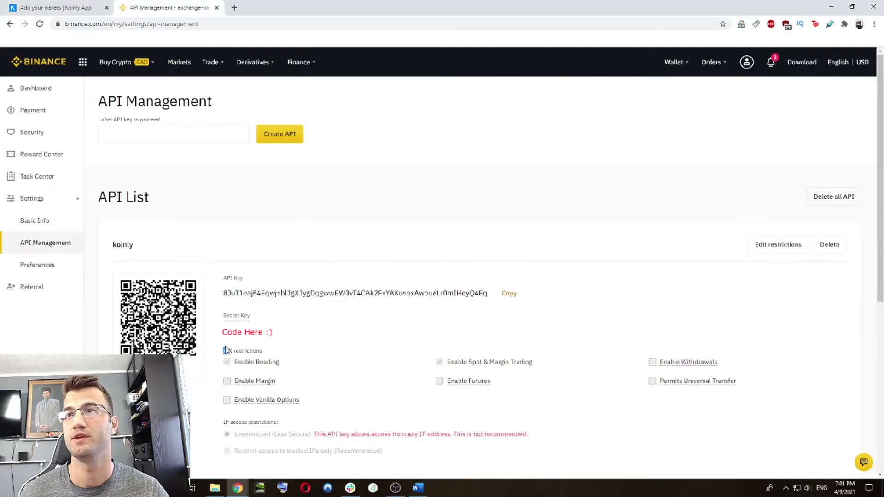
{"action": "left_click", "coordinate": [70, 4]}
{"action": "left_click", "coordinate": [415, 214]}
{"action": "key", "text": "ctrl+v"}
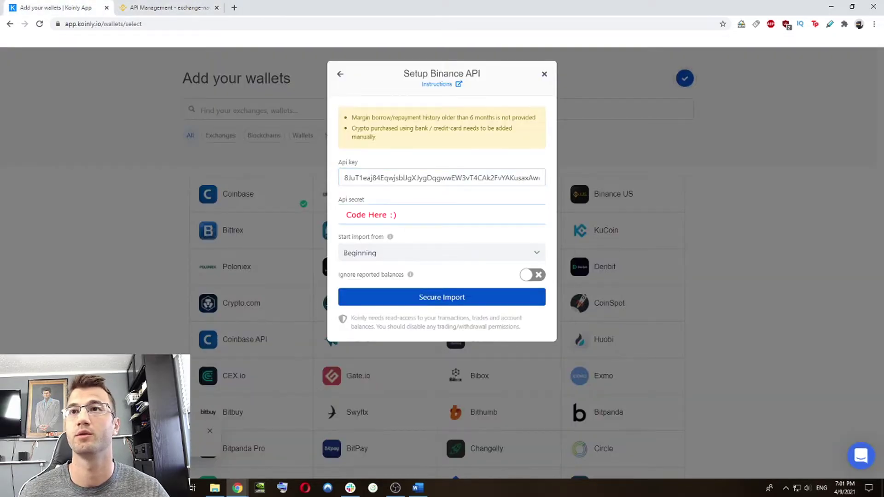
{"action": "left_click", "coordinate": [437, 300]}
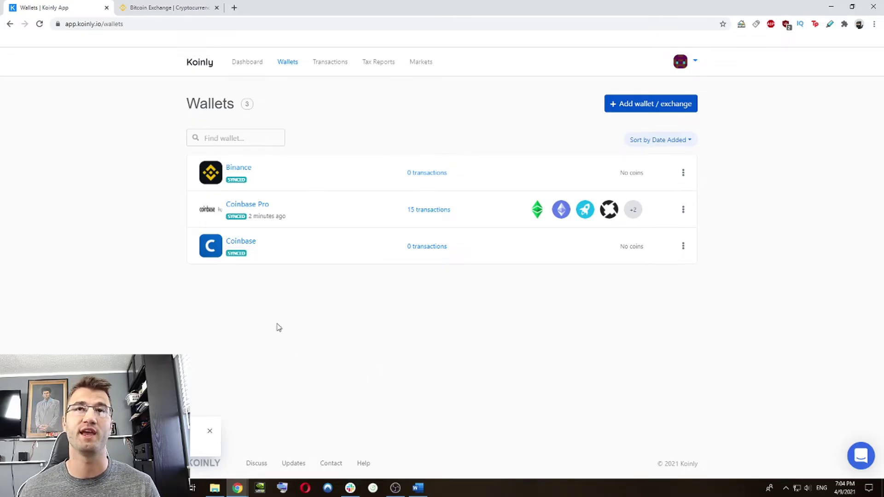
{"action": "key", "text": "ctrl+Tab"}
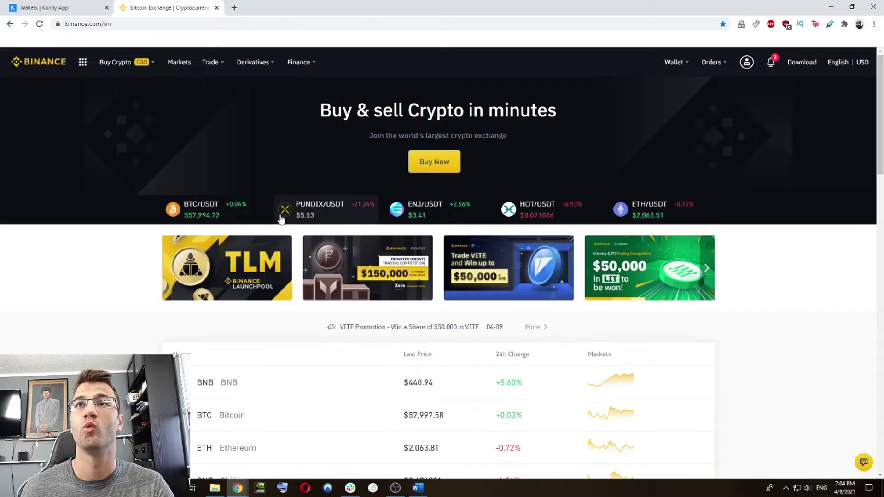
{"action": "mouse_move", "coordinate": [129, 64]}
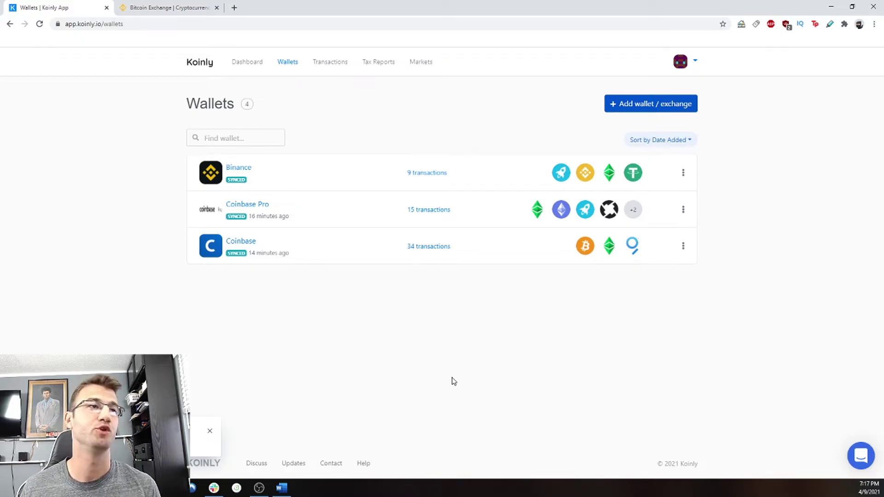
Step: Search wallets for 'led', pick Ledger, and bring up its auto-sync instructions
{"action": "left_click", "coordinate": [609, 105]}
{"action": "left_click", "coordinate": [224, 117]}
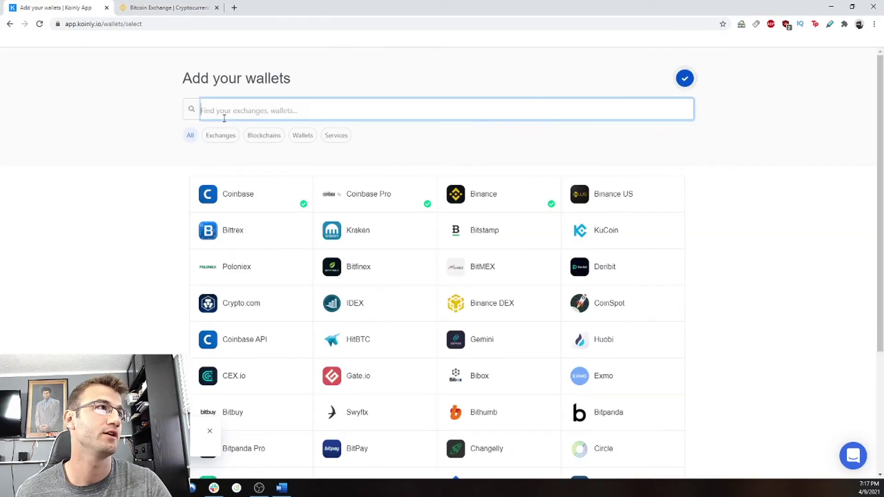
{"action": "type", "text": "led"}
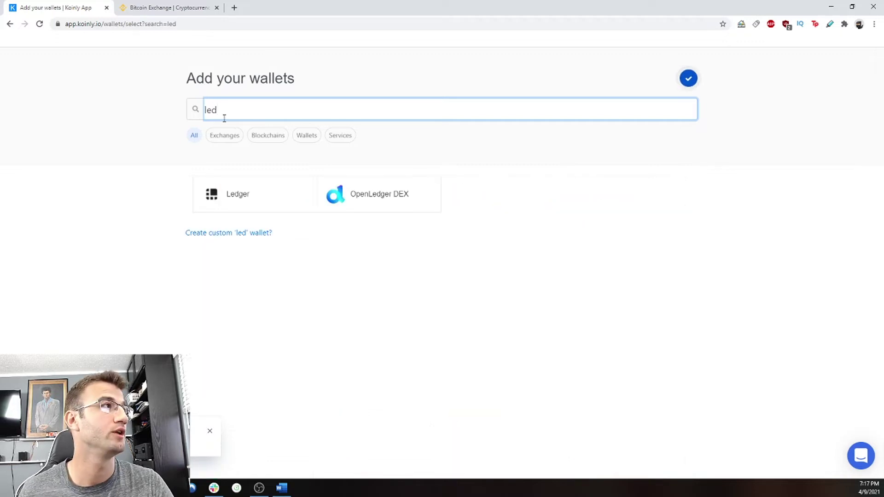
{"action": "left_click", "coordinate": [236, 203]}
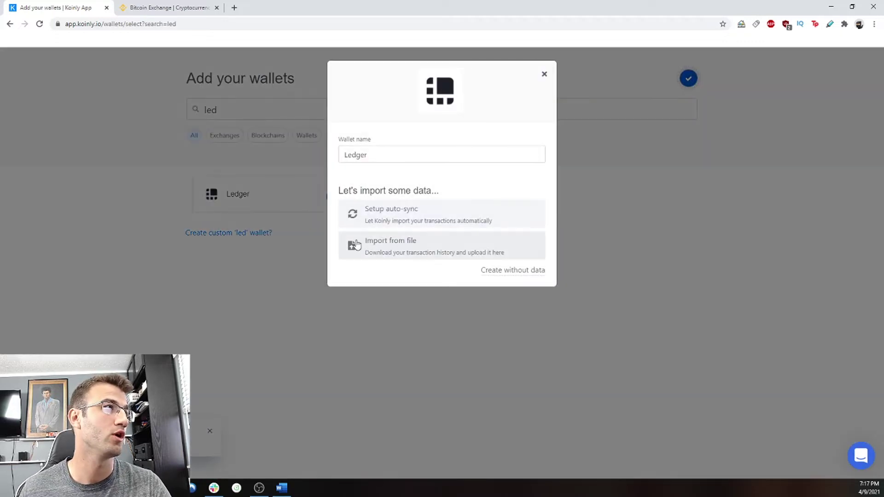
{"action": "left_click", "coordinate": [415, 216]}
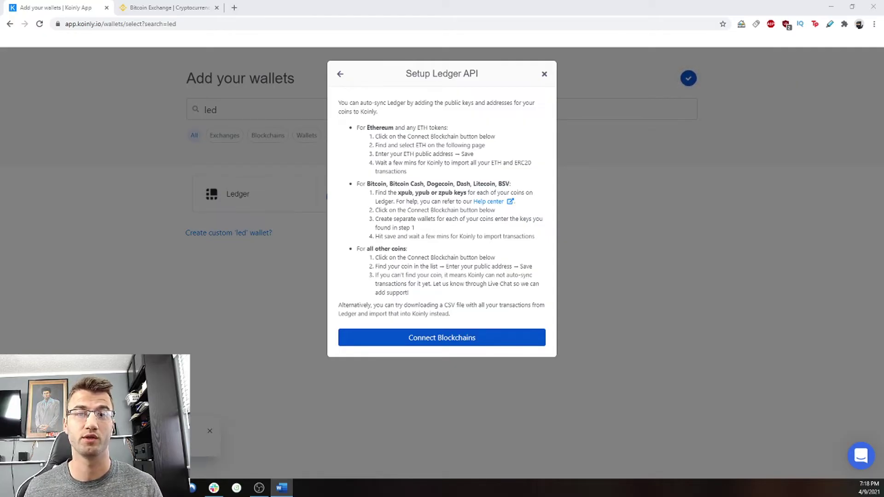
Step: Import an Ethereum (ETH & Tokens) wallet named Ledger ETH from its pasted public address
{"action": "left_click", "coordinate": [461, 339]}
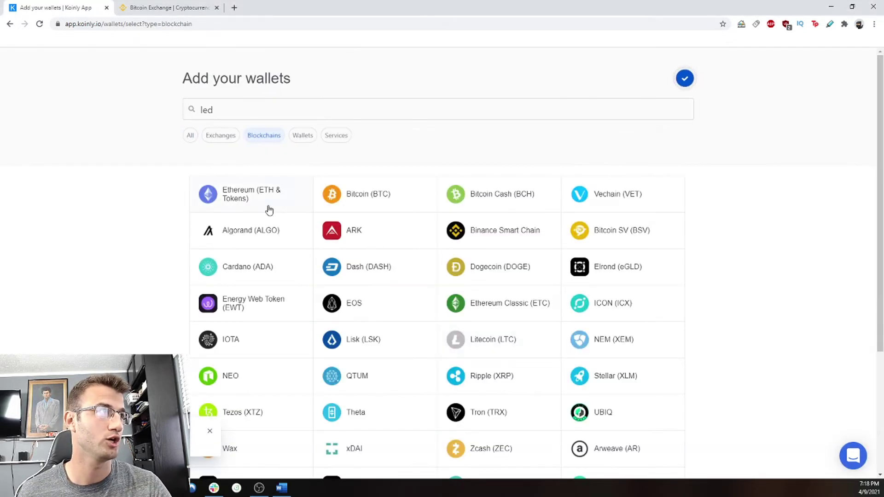
{"action": "left_click", "coordinate": [277, 199]}
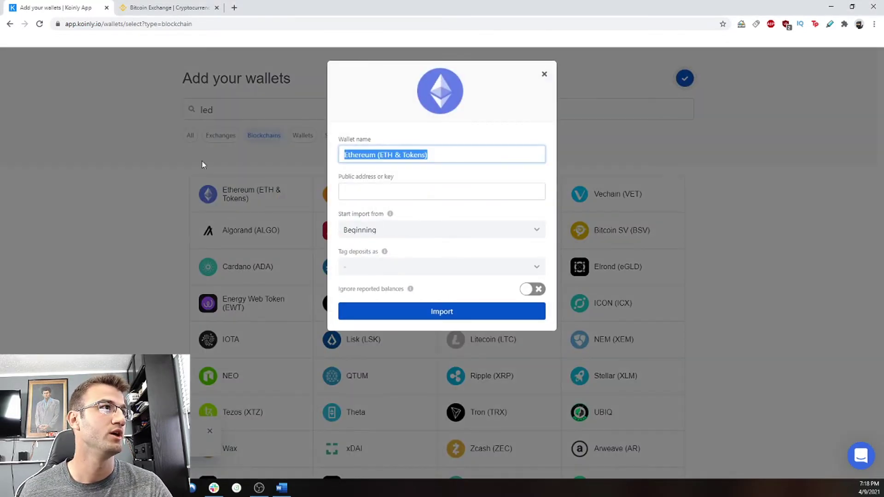
{"action": "type", "text": "Ledg"}
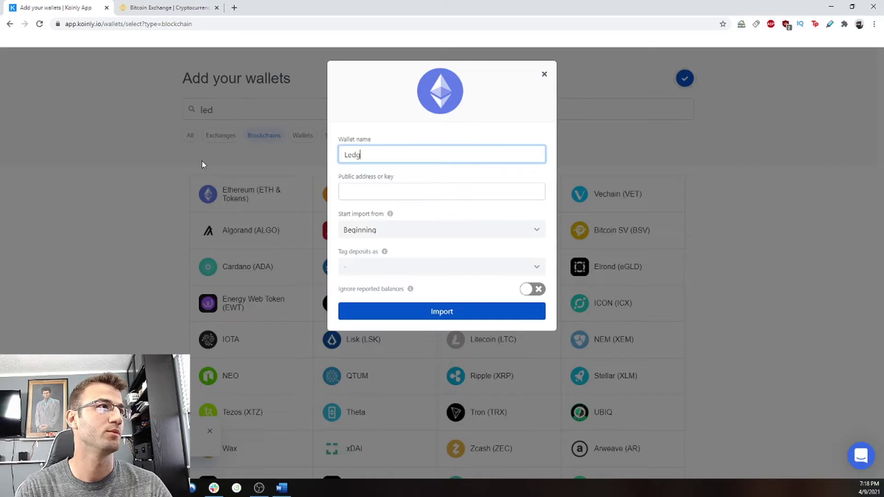
{"action": "type", "text": "er ETH"}
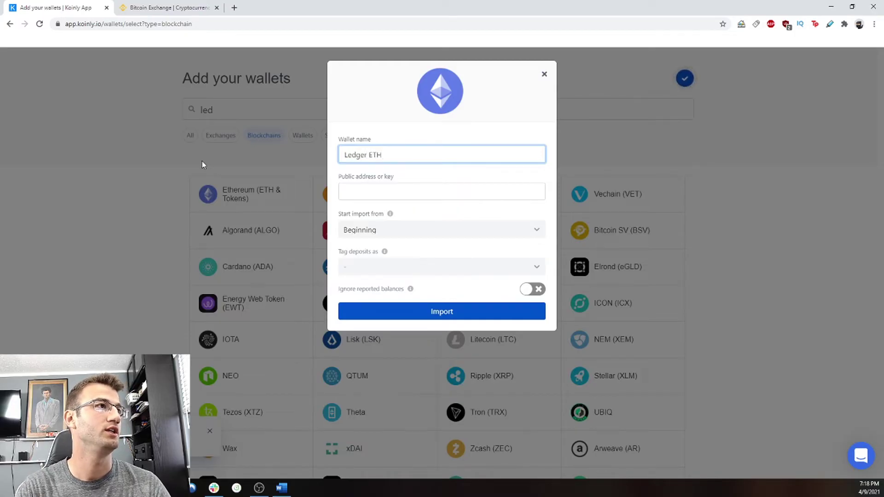
{"action": "left_click", "coordinate": [378, 189]}
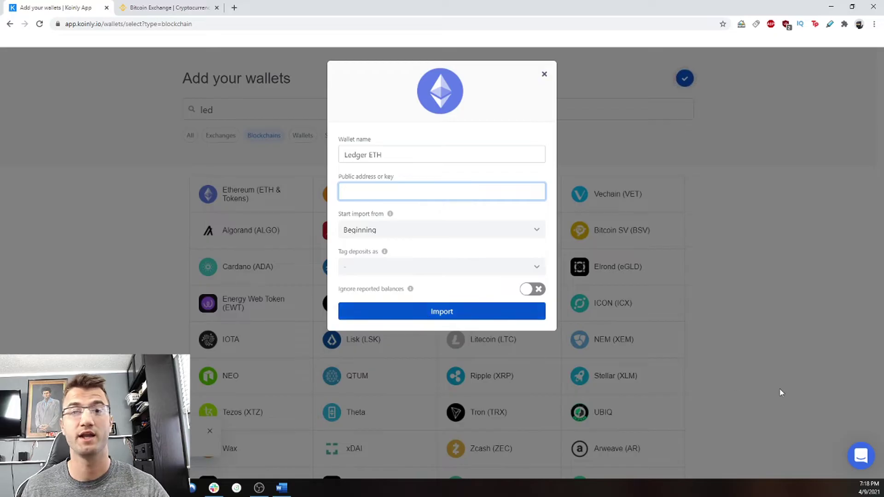
{"action": "left_click", "coordinate": [397, 196]}
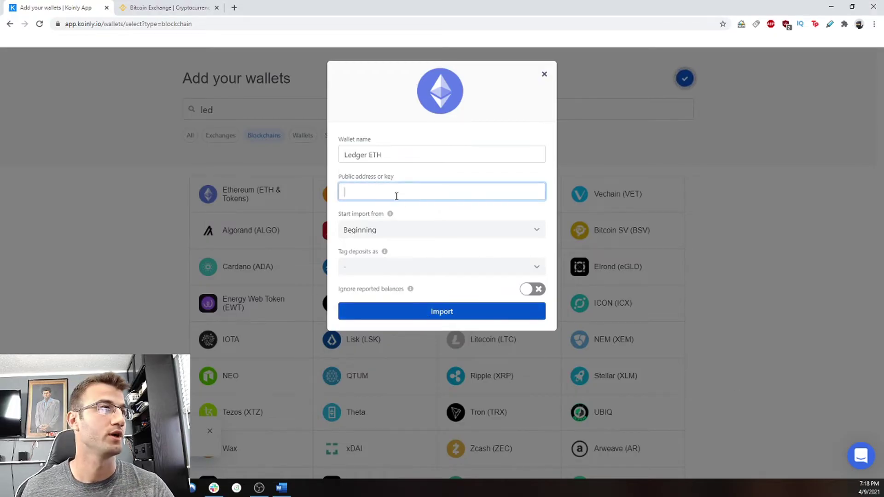
{"action": "key", "text": "ctrl+v"}
{"action": "left_click", "coordinate": [420, 316]}
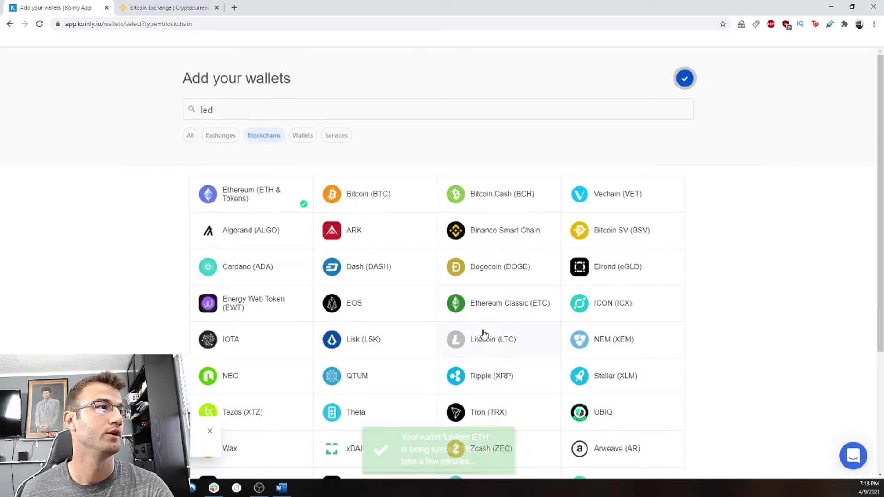
Step: Import a Bitcoin (BTC) wallet renamed Ledger BTC using its pasted xpub key
{"action": "left_click", "coordinate": [366, 189]}
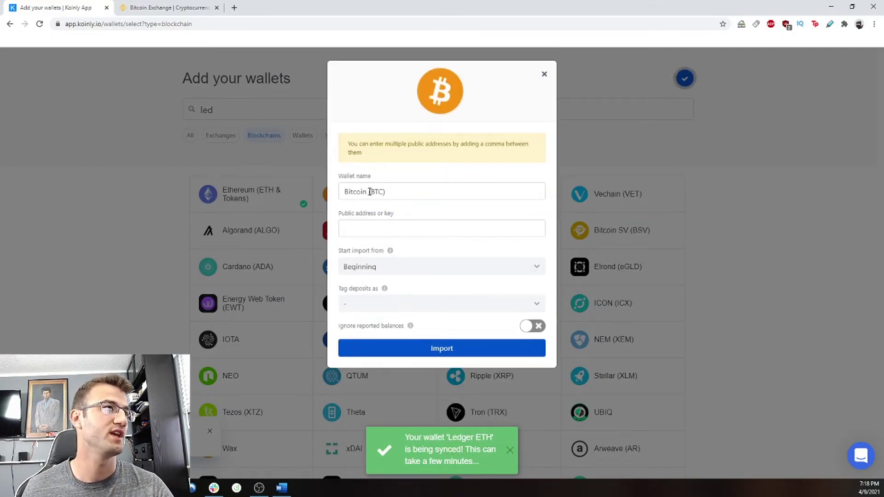
{"action": "left_click_drag", "start_coordinate": [370, 192], "coordinate": [343, 193]}
{"action": "key", "text": "BackSpace"}
{"action": "type", "text": "Ledg"}
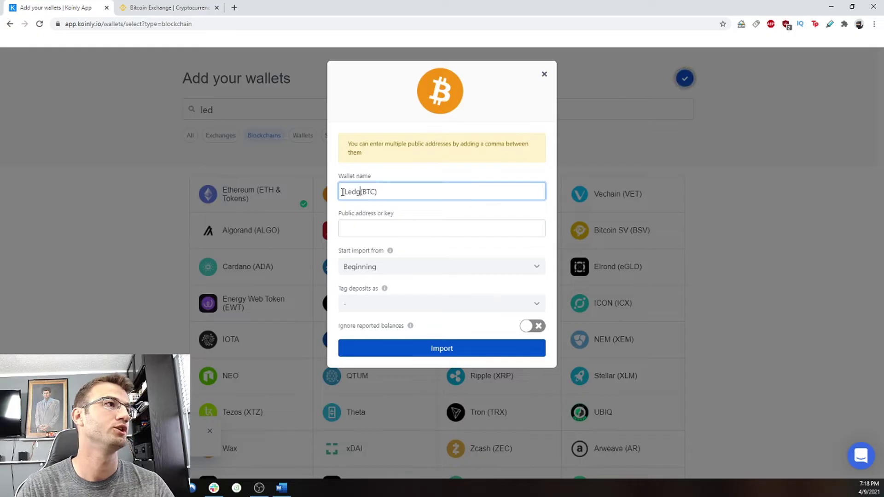
{"action": "type", "text": "er"}
{"action": "key", "text": "BackSpace"}
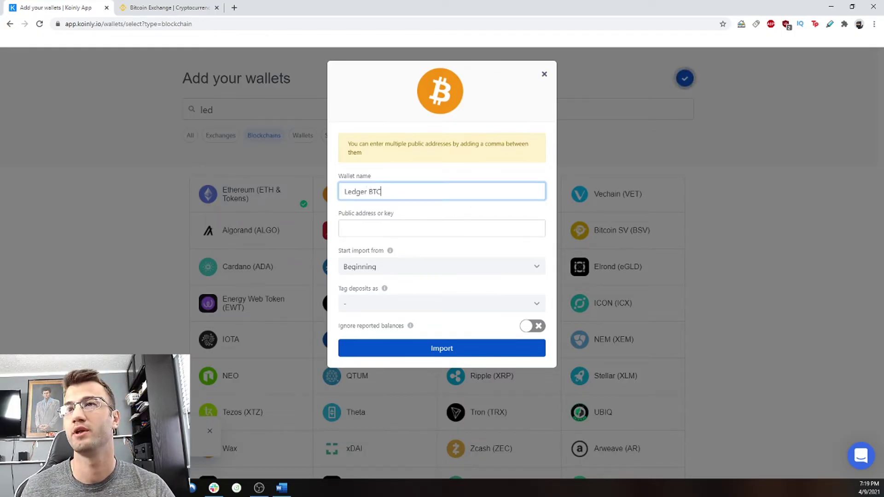
{"action": "key", "text": "alt+Tab"}
{"action": "left_click", "coordinate": [350, 229]}
{"action": "key", "text": "ctrl+v"}
{"action": "left_click_drag", "start_coordinate": [360, 229], "coordinate": [330, 233]}
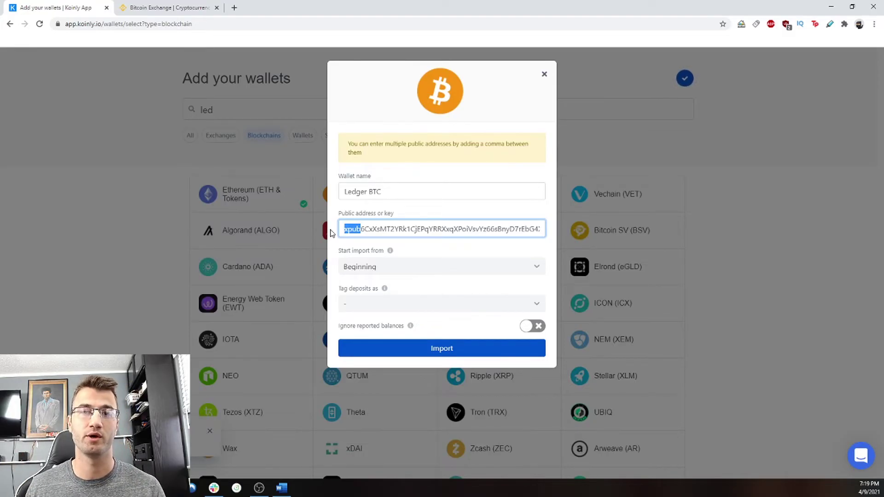
{"action": "left_click", "coordinate": [450, 352]}
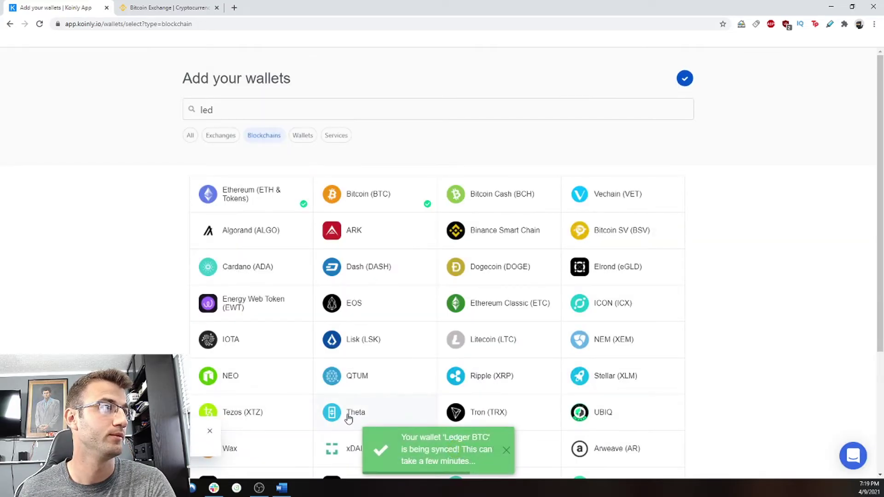
{"action": "left_click", "coordinate": [685, 79]}
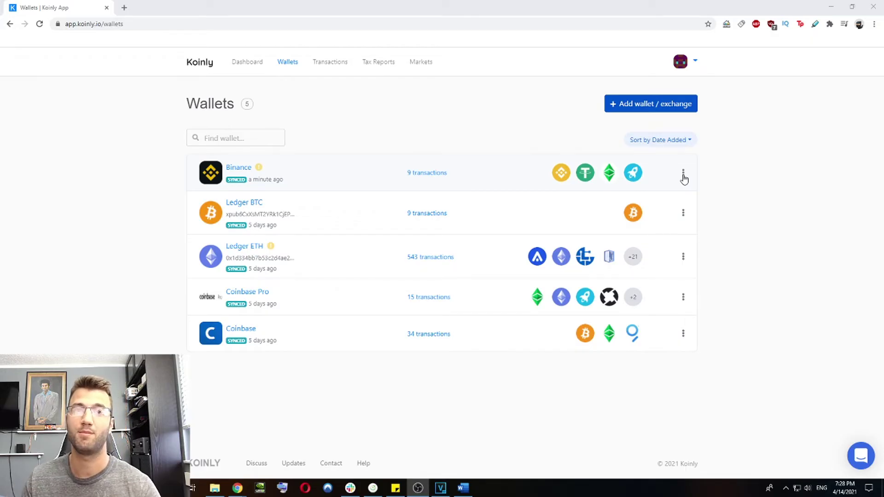
Step: Choose Troubleshoot from the Binance wallet's three-dot menu
{"action": "left_click", "coordinate": [683, 176]}
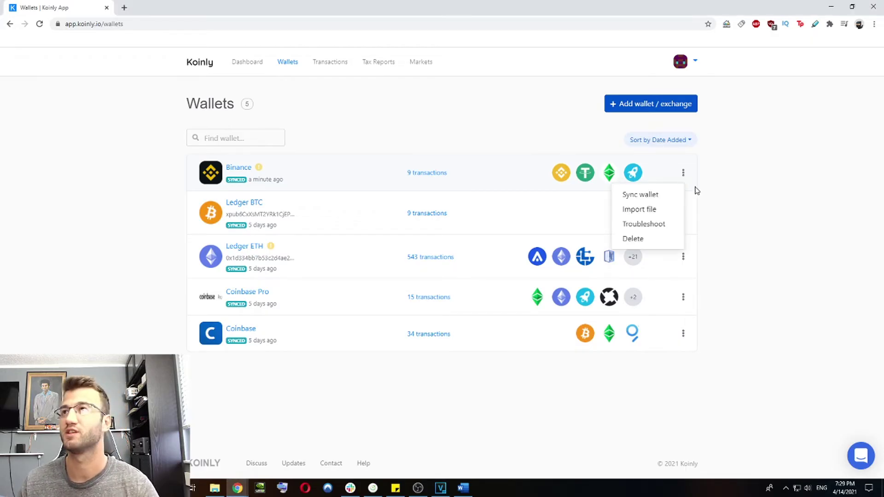
{"action": "left_click", "coordinate": [663, 223]}
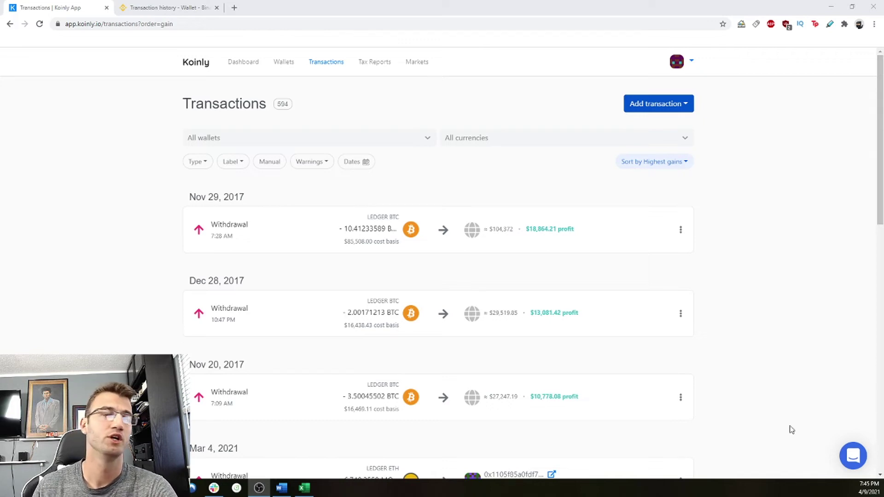
Step: Filter the transaction list to the Realized P&L label, then go to the 2020 tax report
{"action": "left_click", "coordinate": [238, 161]}
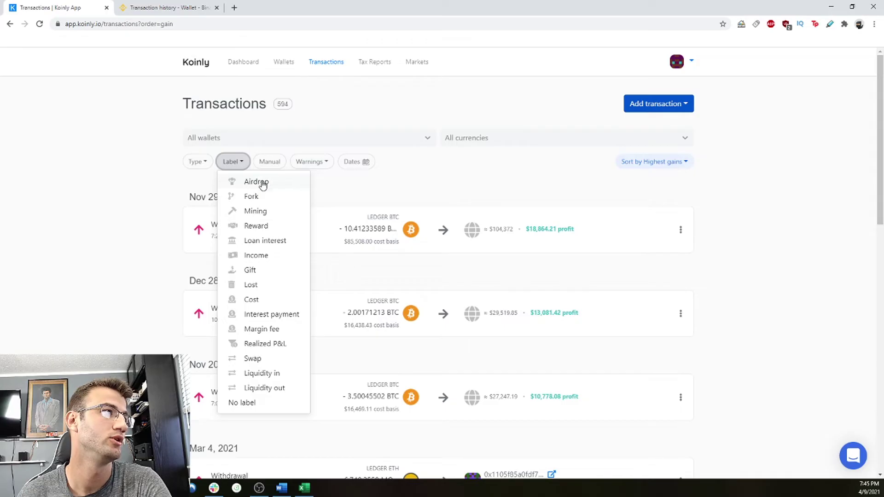
{"action": "left_click", "coordinate": [267, 344]}
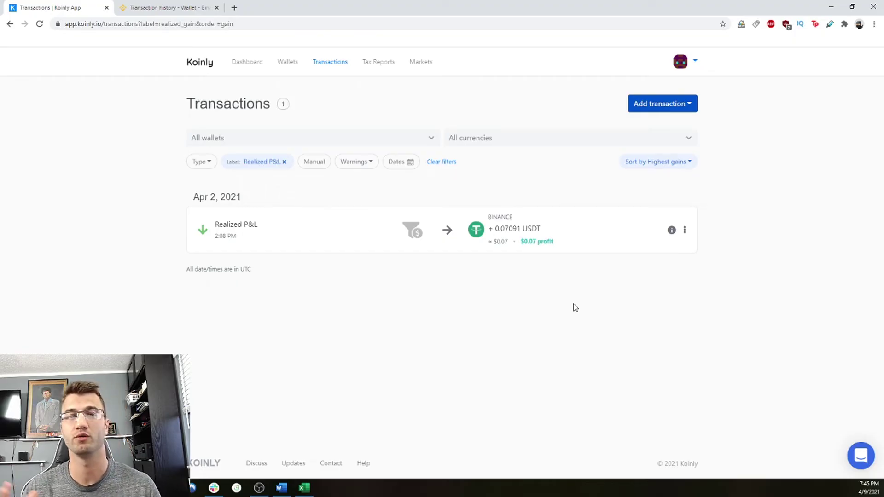
{"action": "key", "text": "alt+Tab"}
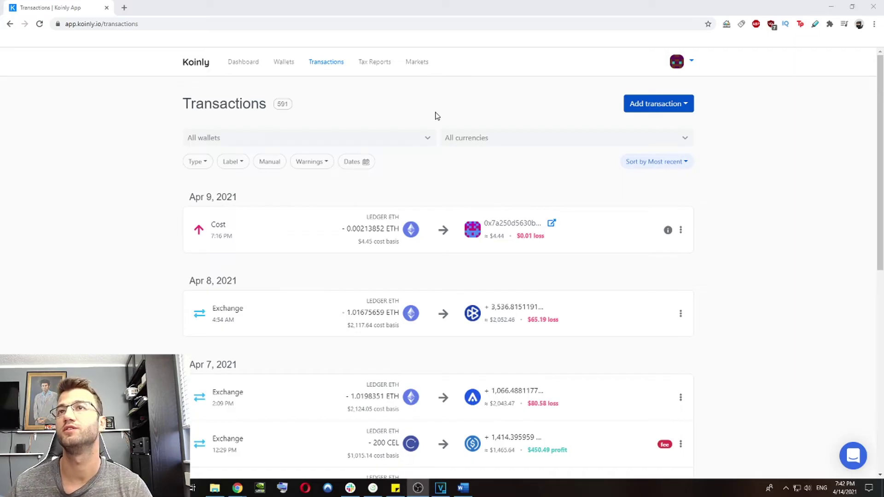
{"action": "left_click", "coordinate": [382, 65]}
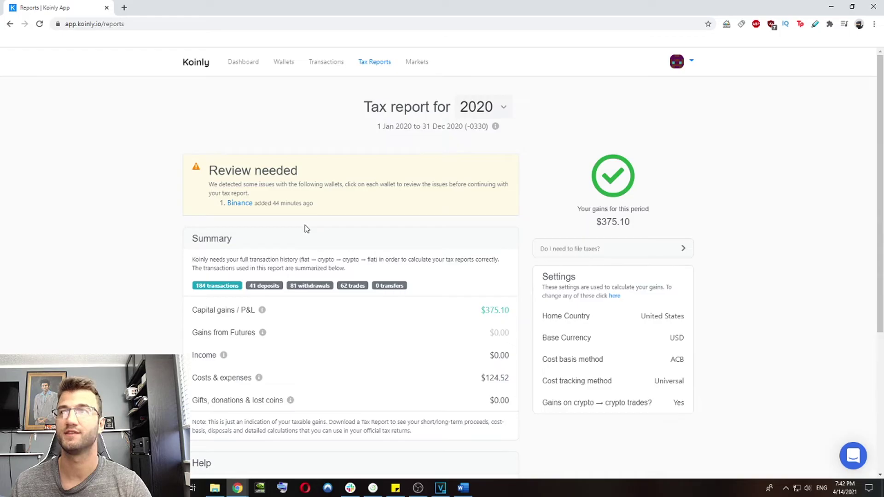
Step: Follow the Binance link in the Review needed warning to its troubleshooting page
{"action": "left_click", "coordinate": [240, 203]}
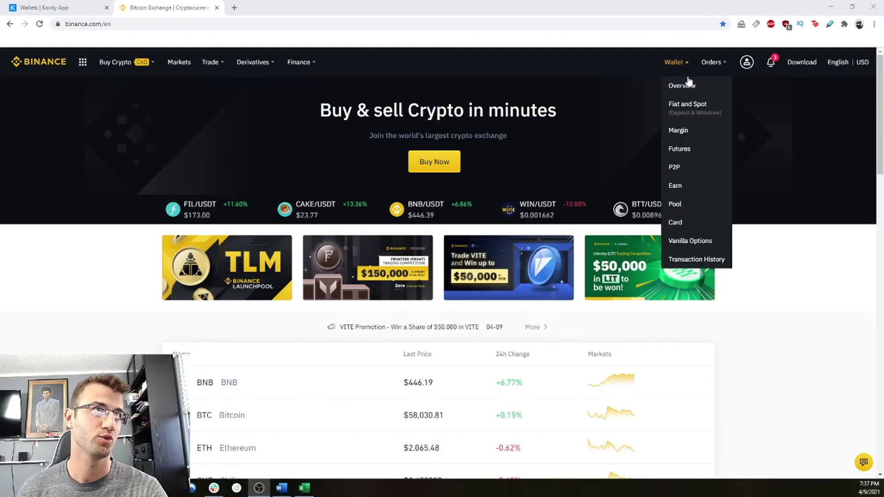
Step: Generate a latest-year statement from Binance's wallet Transaction History and open the downloaded CSV
{"action": "left_click", "coordinate": [686, 85]}
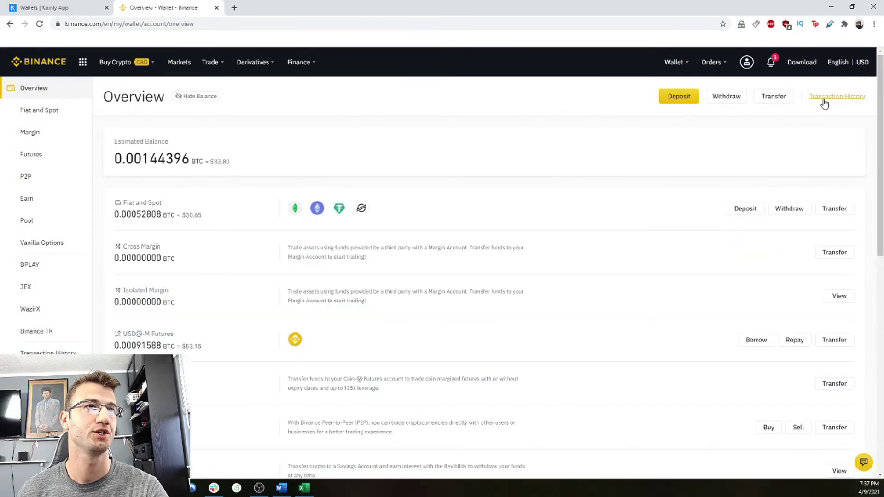
{"action": "left_click", "coordinate": [829, 97]}
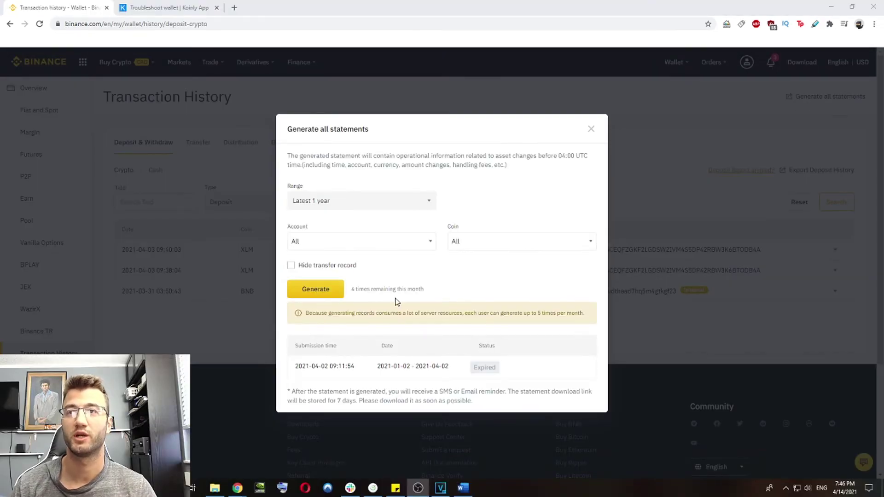
{"action": "left_click", "coordinate": [316, 290]}
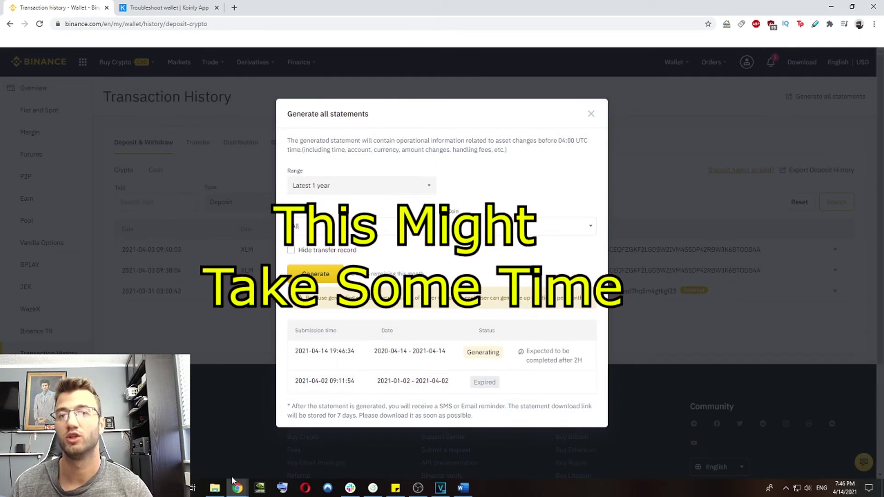
{"action": "left_click", "coordinate": [217, 488]}
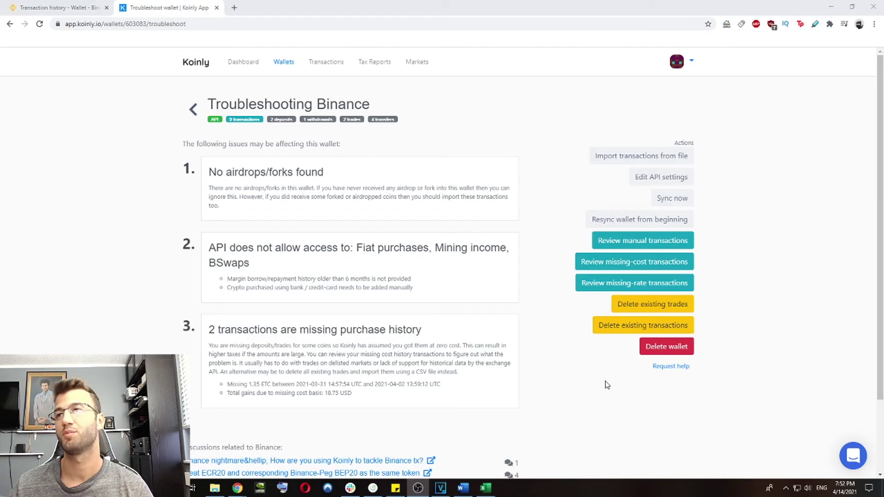
Step: Delete all existing transactions from the Binance wallet in Koinly
{"action": "left_click", "coordinate": [606, 385]}
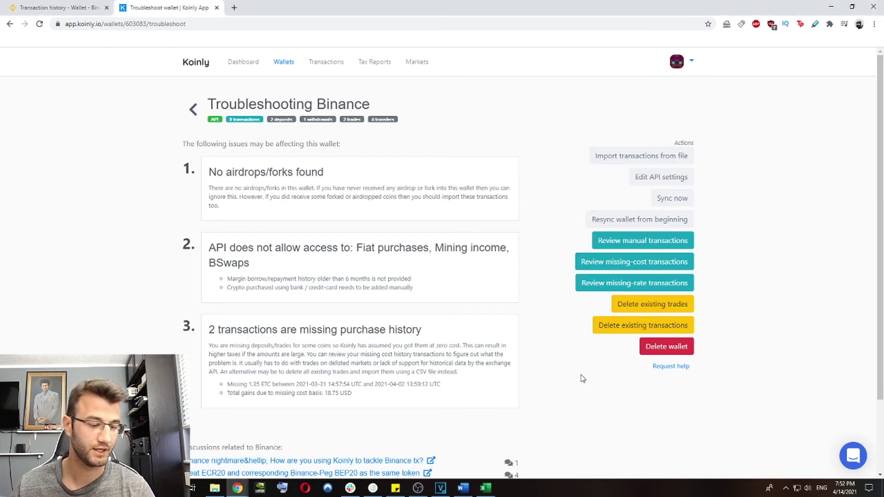
{"action": "left_click", "coordinate": [607, 328]}
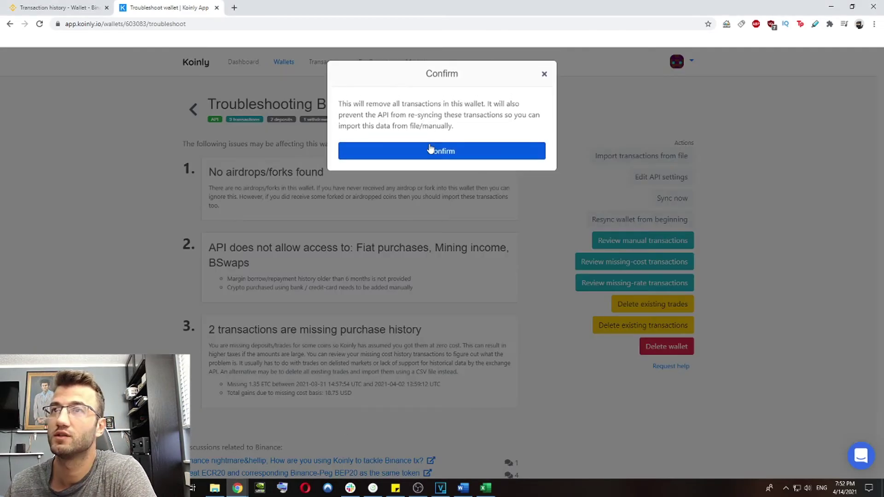
{"action": "left_click", "coordinate": [442, 153]}
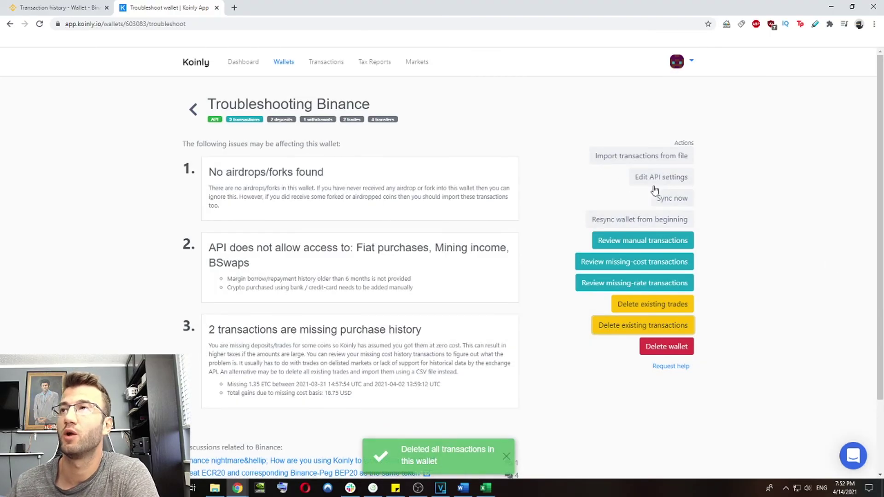
Step: Import the Binance statement CSV into the Binance wallet, adding 4 transactions
{"action": "left_click", "coordinate": [616, 155]}
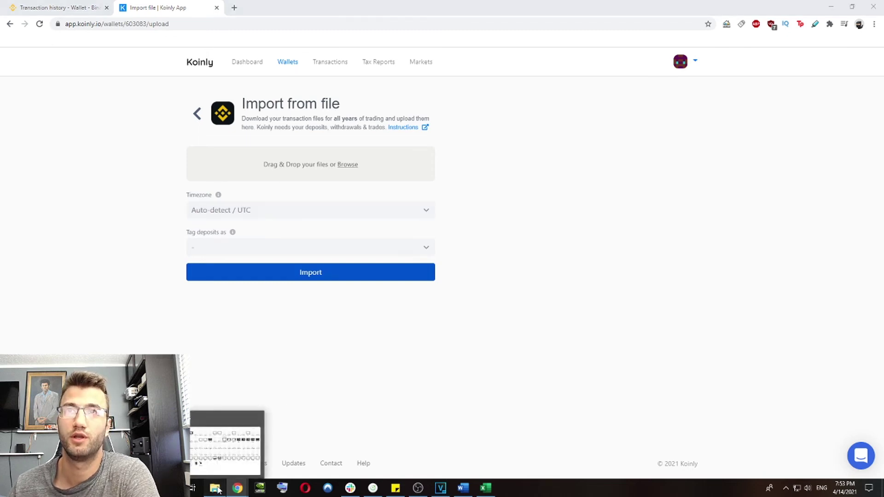
{"action": "left_click_drag", "start_coordinate": [227, 442], "coordinate": [295, 166]}
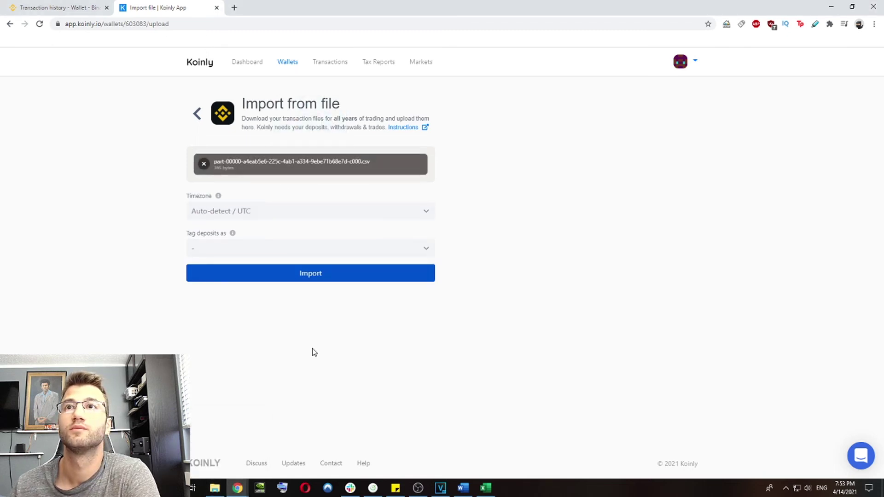
{"action": "left_click", "coordinate": [296, 275]}
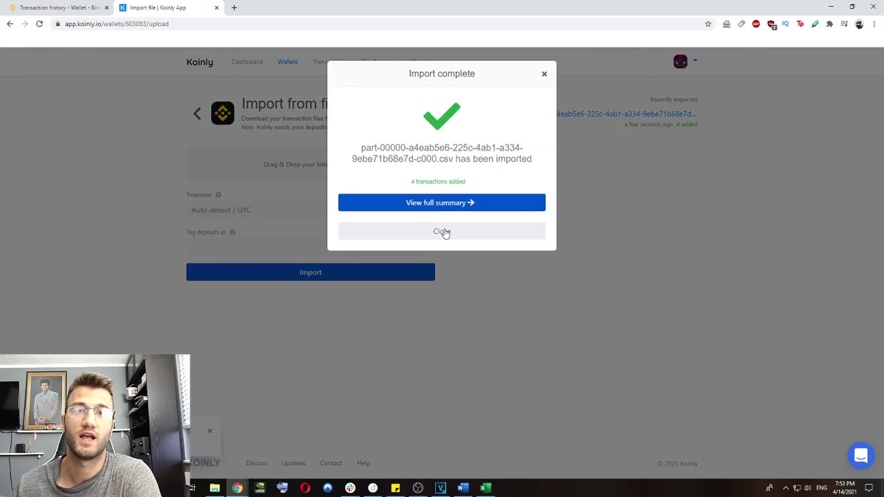
{"action": "left_click", "coordinate": [441, 204]}
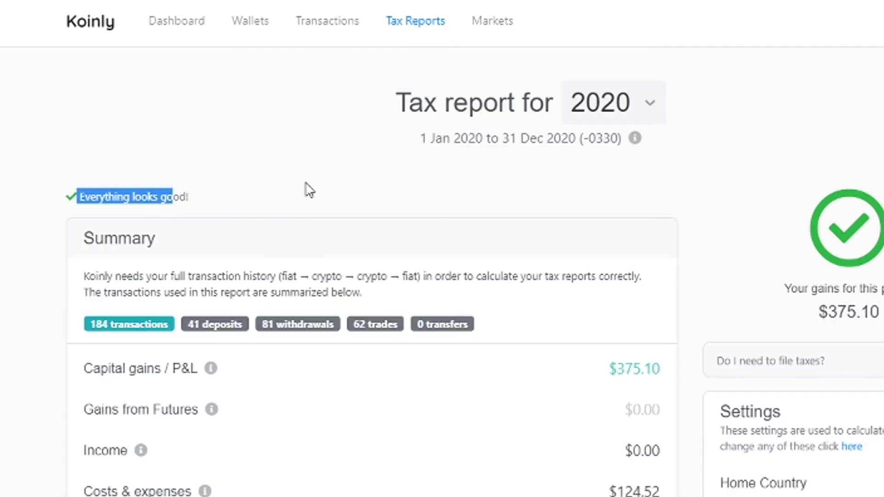
Step: Highlight the 'Everything looks good!' message on the 2020 report and open the report type list
{"action": "scroll", "coordinate": [470, 140], "scroll_direction": "down", "scroll_amount": 2}
{"action": "left_click", "coordinate": [80, 132]}
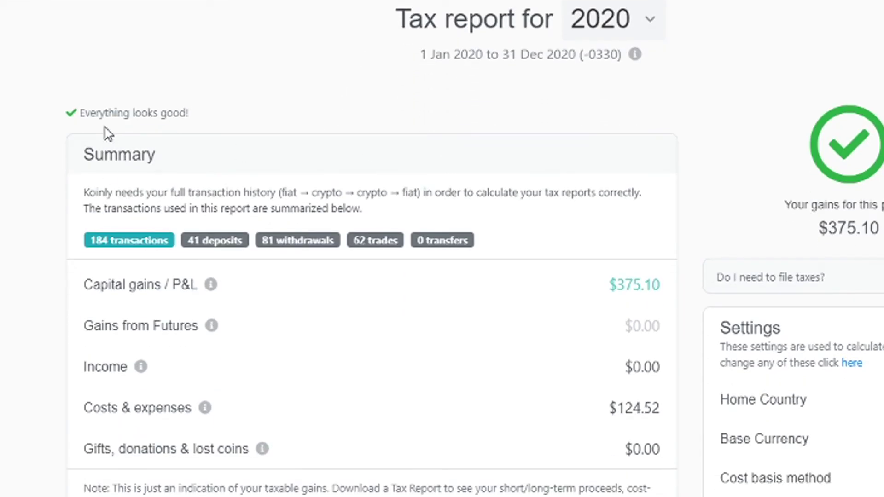
{"action": "left_click_drag", "start_coordinate": [79, 113], "coordinate": [200, 113]}
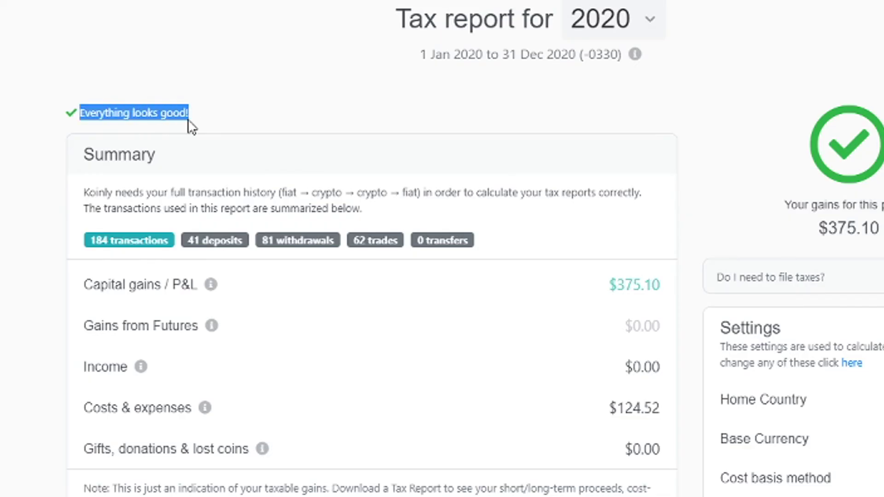
{"action": "scroll", "coordinate": [454, 254], "scroll_direction": "down", "scroll_amount": 2}
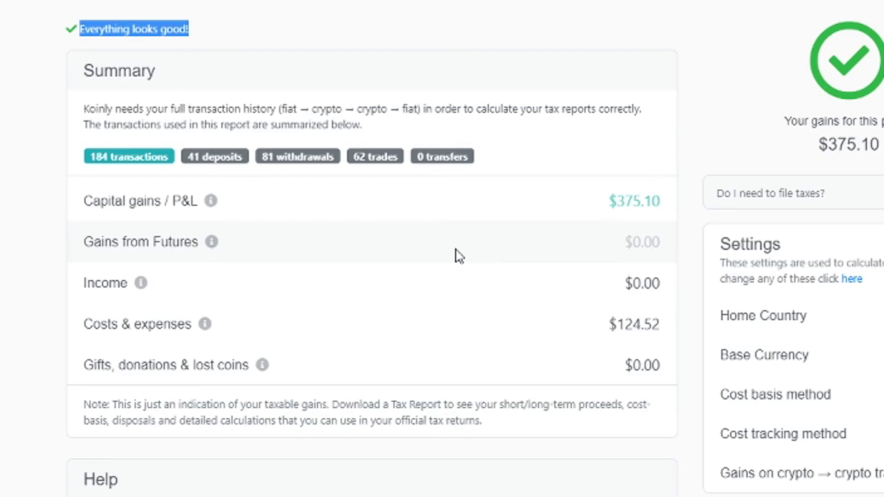
{"action": "scroll", "coordinate": [512, 372], "scroll_direction": "down", "scroll_amount": 1}
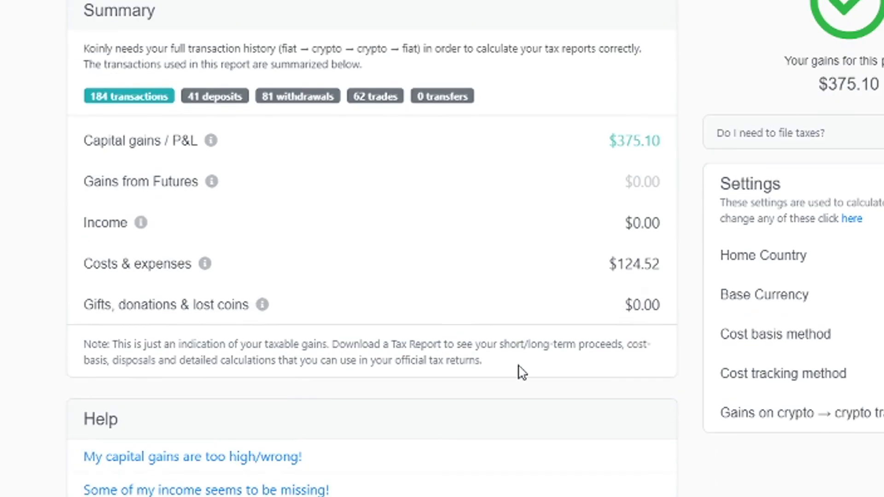
{"action": "scroll", "coordinate": [522, 372], "scroll_direction": "down", "scroll_amount": 4}
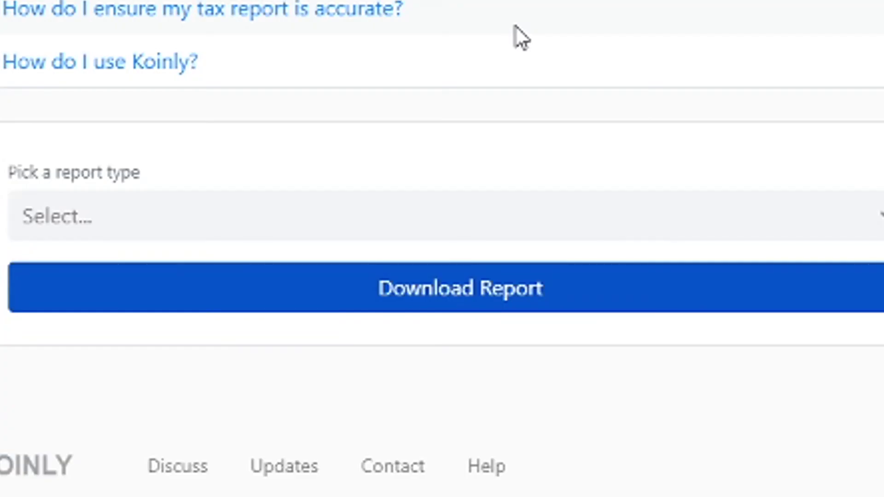
{"action": "left_click", "coordinate": [381, 221]}
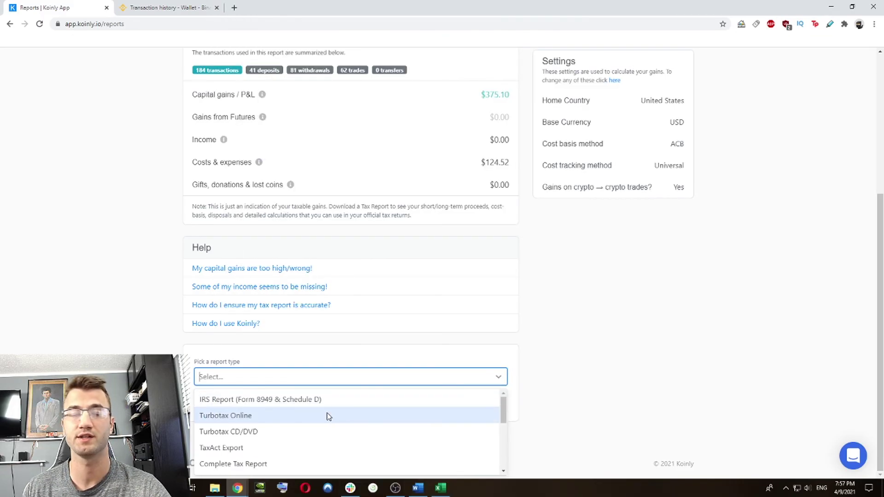
Step: Preview the IRS Report (Form 8949 & Schedule D), then the next report type down
{"action": "key", "text": "Up"}
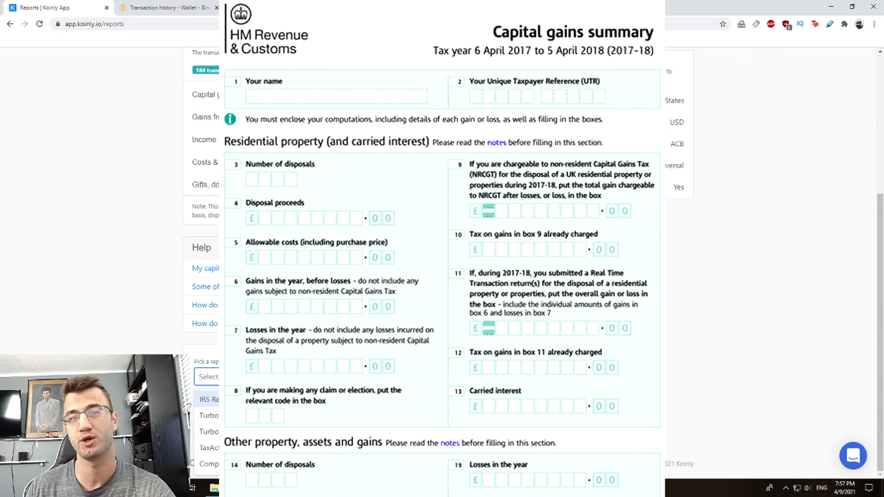
{"action": "key", "text": "Down"}
{"action": "key", "text": "Down"}
{"action": "key", "text": "Down"}
{"action": "key", "text": "Down"}
{"action": "key", "text": "Down"}
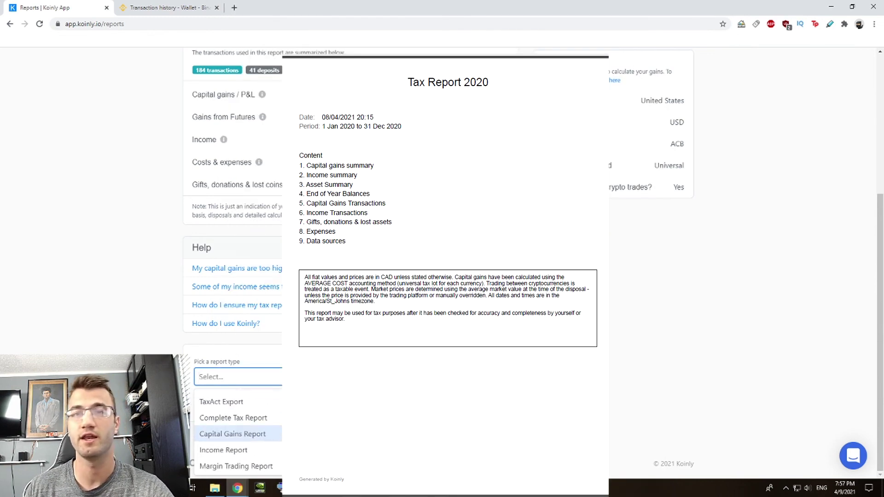